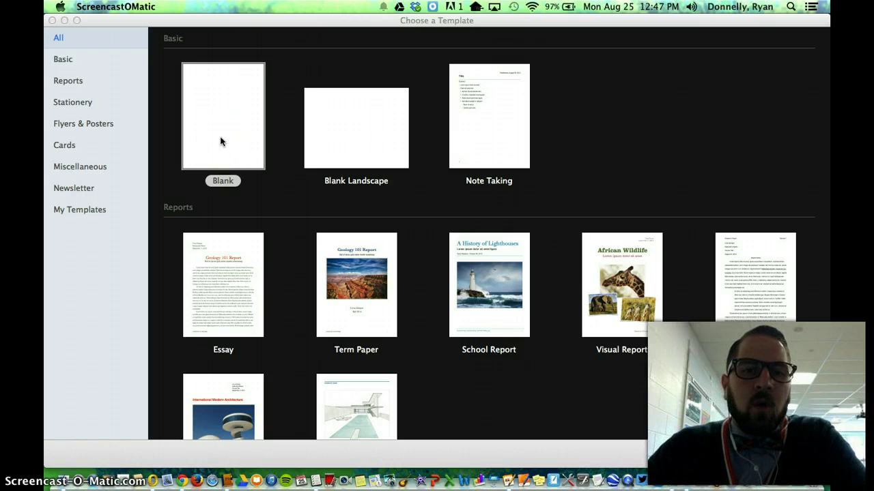
Step: Create a document from the Blank template and enter the indented line "here is the space that I can use to type my work."
{"action": "left_click", "coordinate": [220, 139]}
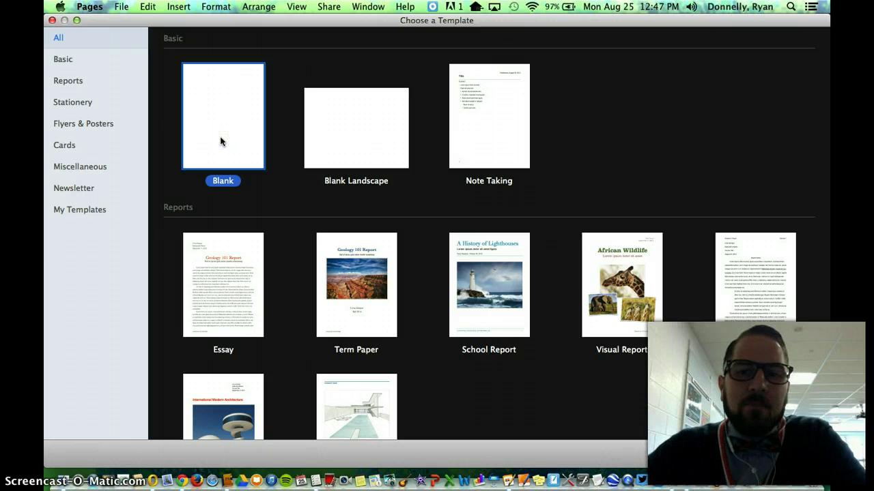
{"action": "left_click", "coordinate": [795, 458]}
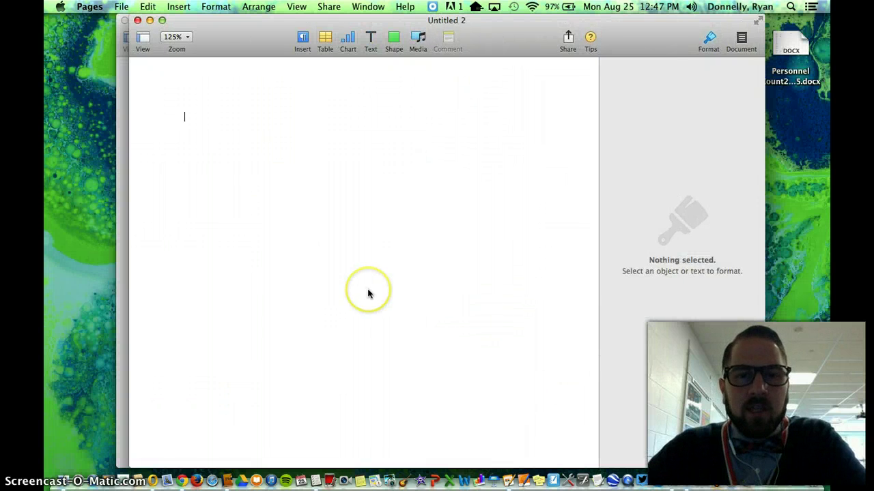
{"action": "left_click", "coordinate": [367, 294]}
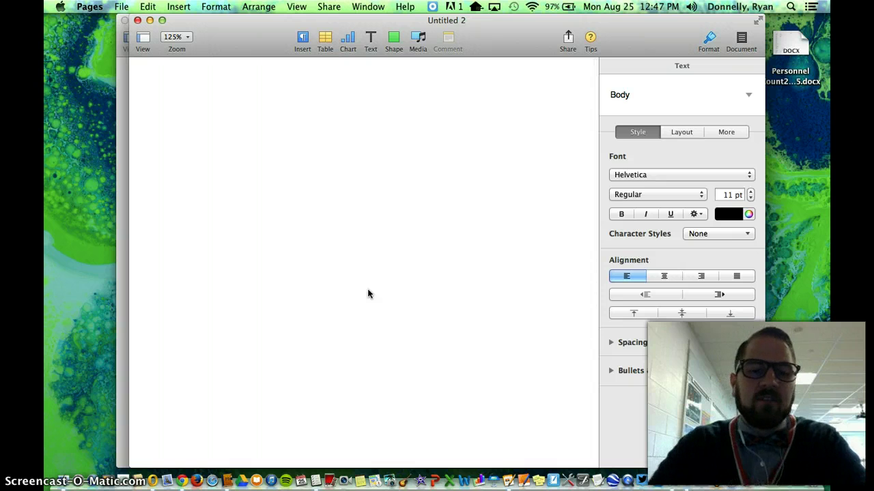
{"action": "key", "text": "Tab"}
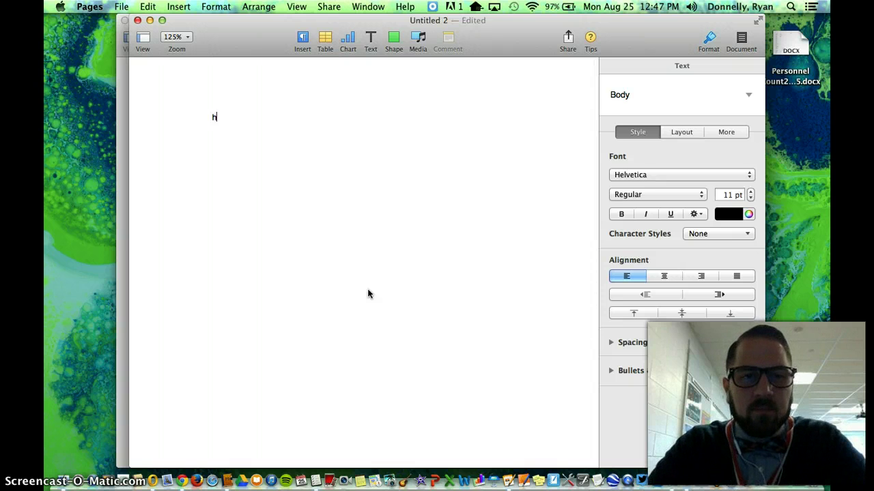
{"action": "type", "text": "here is the space"}
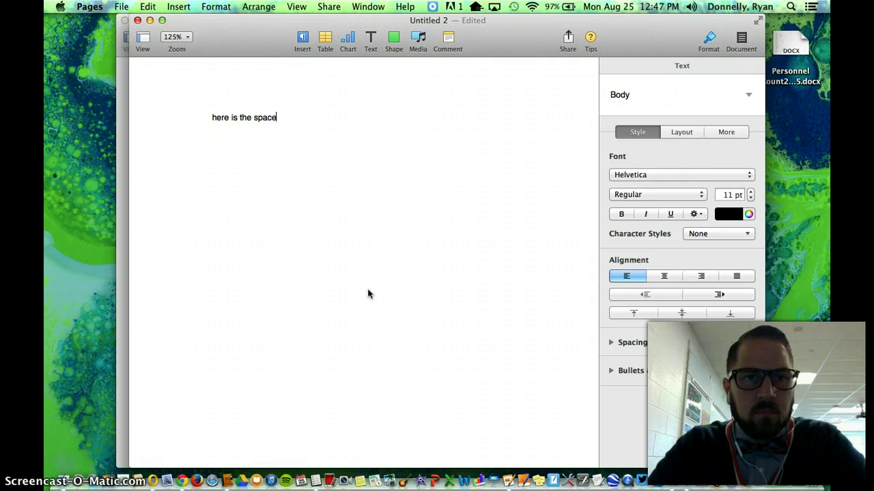
{"action": "type", "text": " that I can u"}
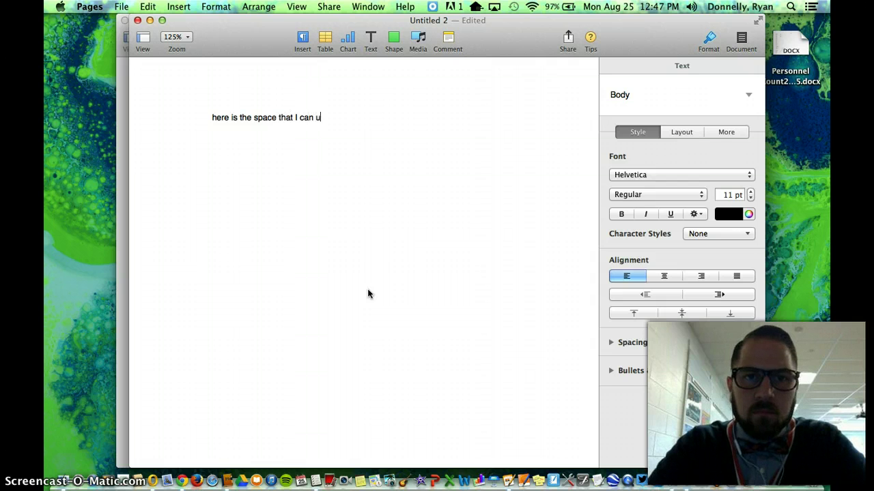
{"action": "type", "text": "se to type my work."}
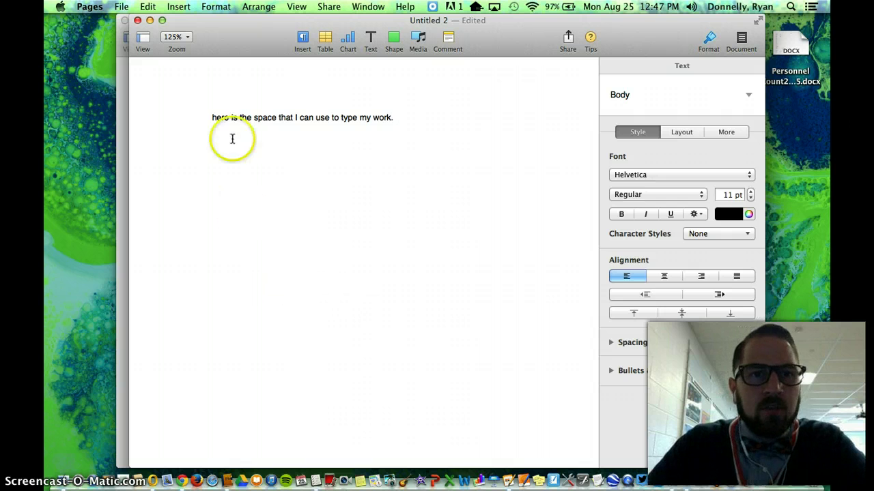
Step: Capitalize the first letter of the sentence so it begins with "Here"
{"action": "left_click", "coordinate": [213, 117]}
{"action": "type", "text": "H"}
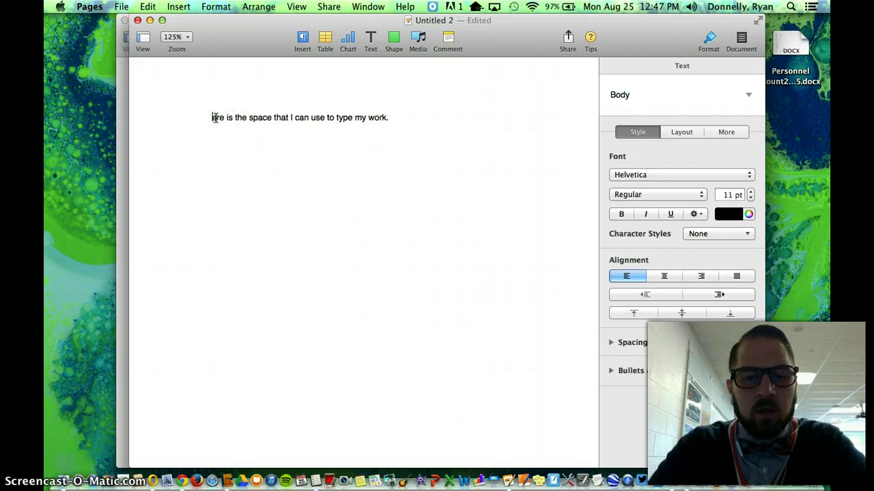
{"action": "key", "text": "Delete"}
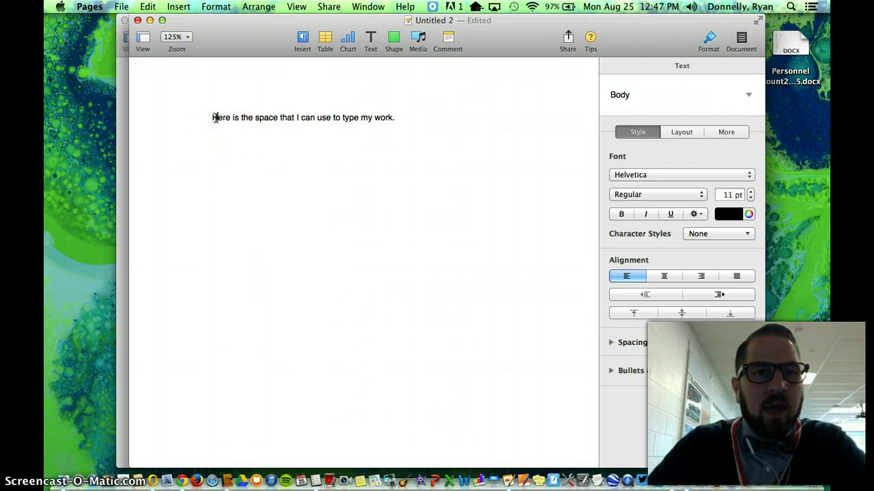
Step: Close the blank document, delete it instead of saving, and open the template chooser for a new document
{"action": "left_click", "coordinate": [137, 21]}
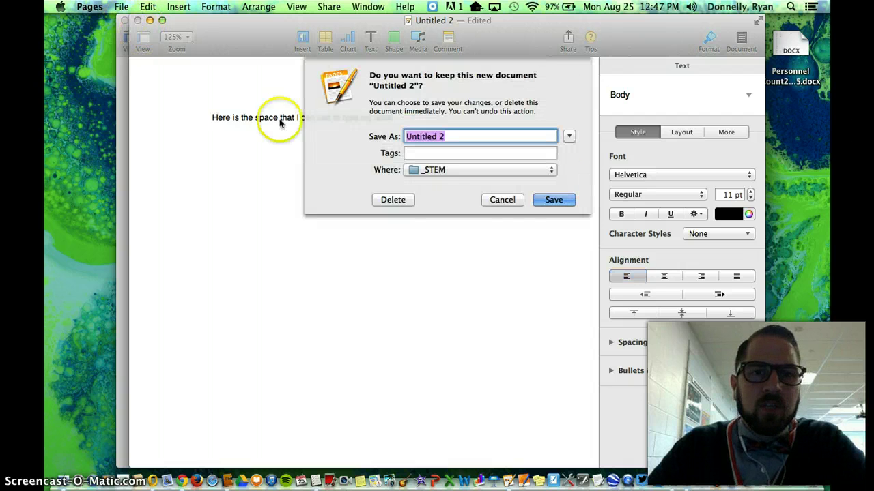
{"action": "left_click", "coordinate": [380, 202]}
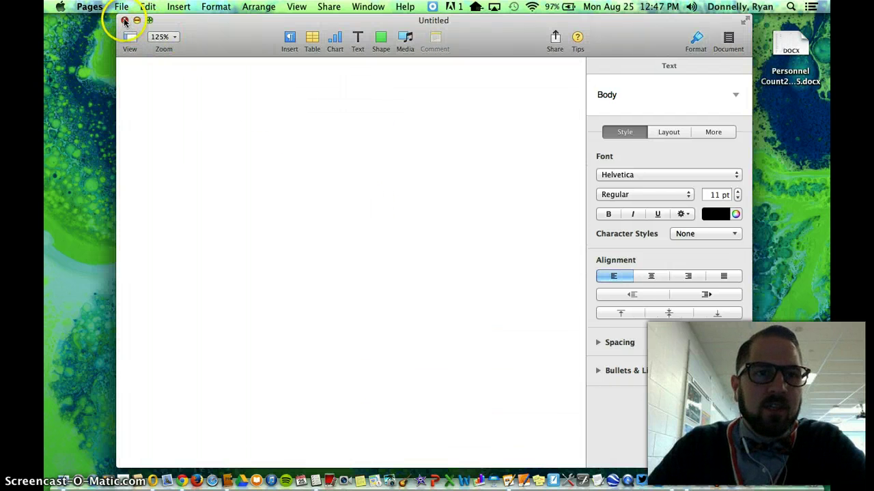
{"action": "key", "text": "super+n"}
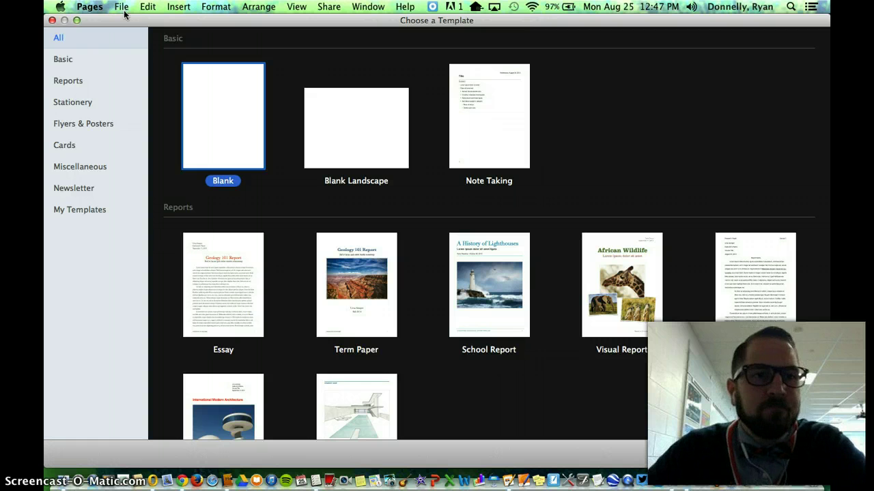
Step: Browse the template categories and create a document from the Simple Newsletter template
{"action": "left_click", "coordinate": [68, 61]}
{"action": "left_click", "coordinate": [69, 81]}
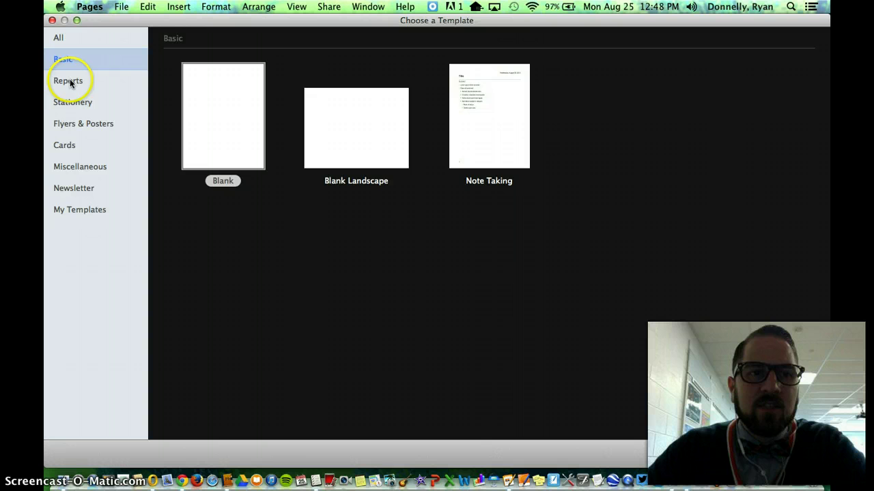
{"action": "left_click", "coordinate": [86, 123]}
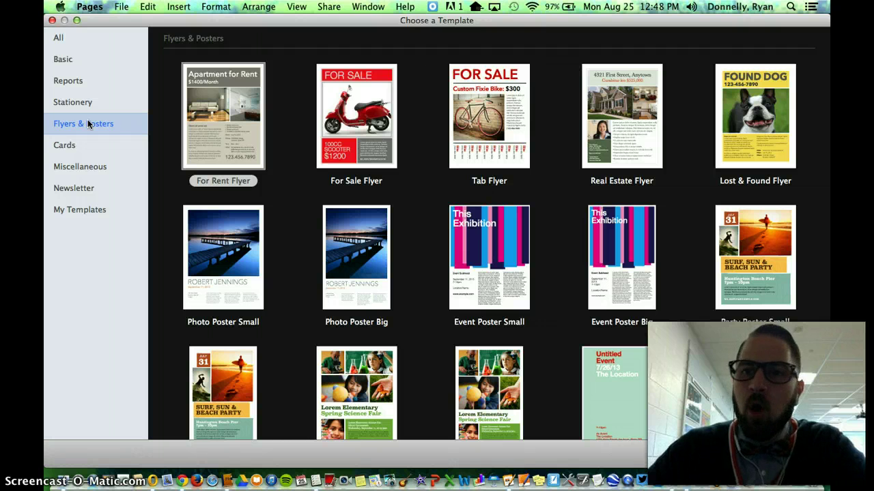
{"action": "left_click", "coordinate": [72, 145]}
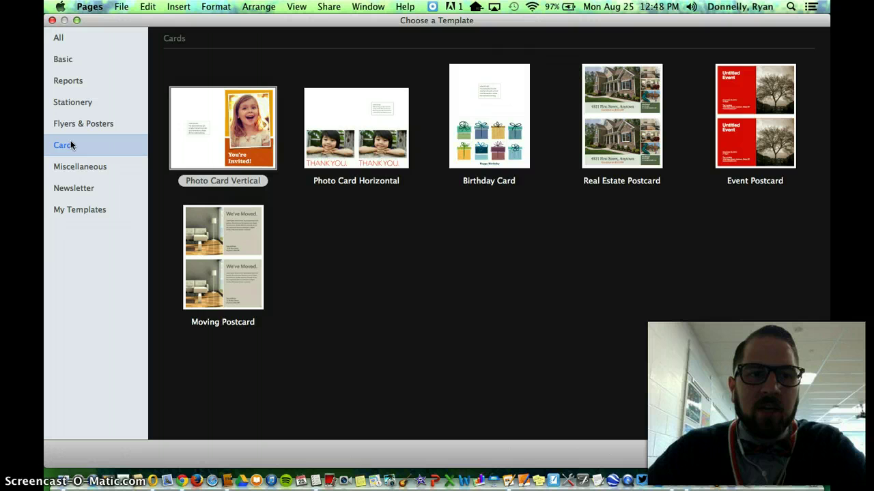
{"action": "left_click", "coordinate": [72, 191]}
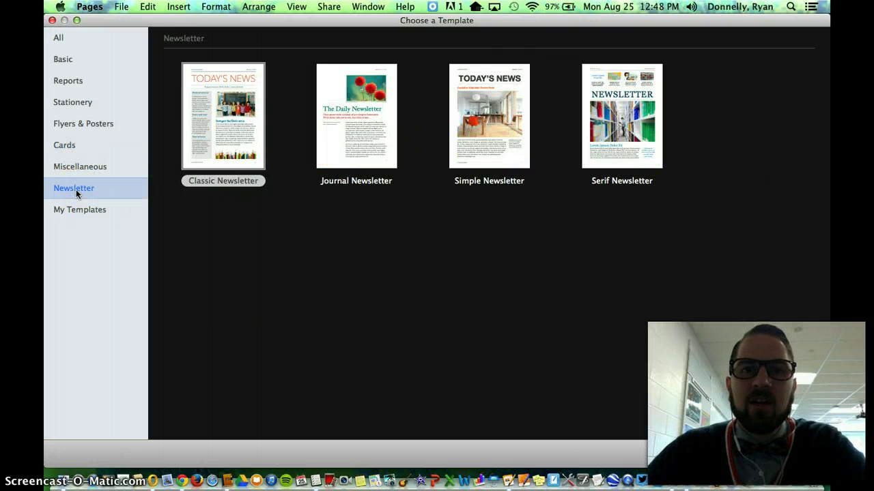
{"action": "left_click", "coordinate": [462, 147]}
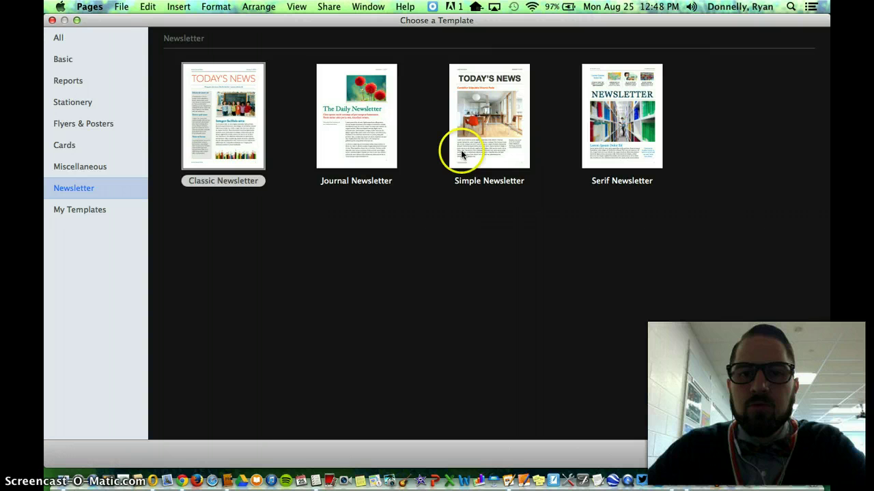
{"action": "double_click", "coordinate": [489, 128]}
{"action": "left_click", "coordinate": [480, 106]}
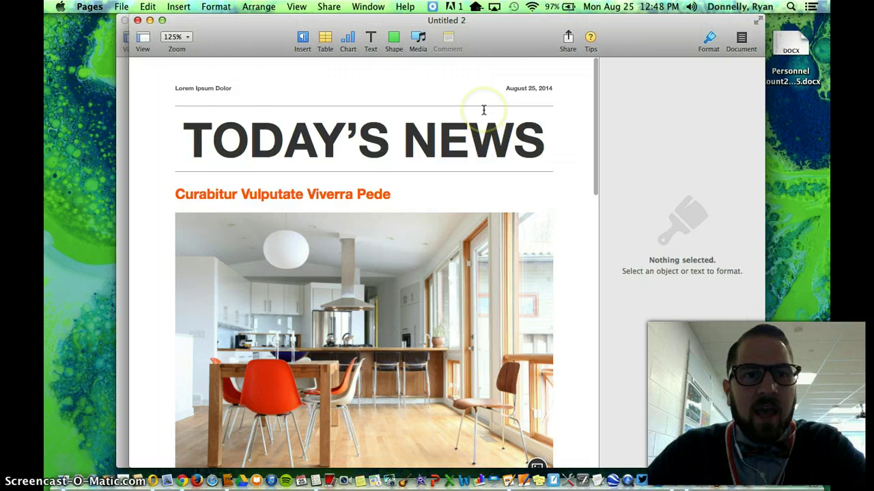
Step: Replace the "TODAY'S NEWS" title on the newsletter's first page with the author's full name in capitals
{"action": "scroll", "coordinate": [484, 110], "scroll_direction": "down", "scroll_amount": 2}
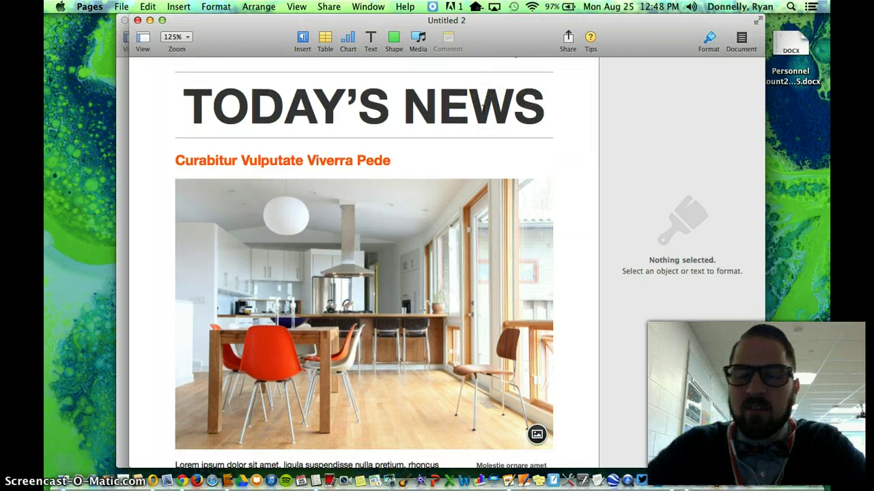
{"action": "scroll", "coordinate": [484, 108], "scroll_direction": "down", "scroll_amount": 6}
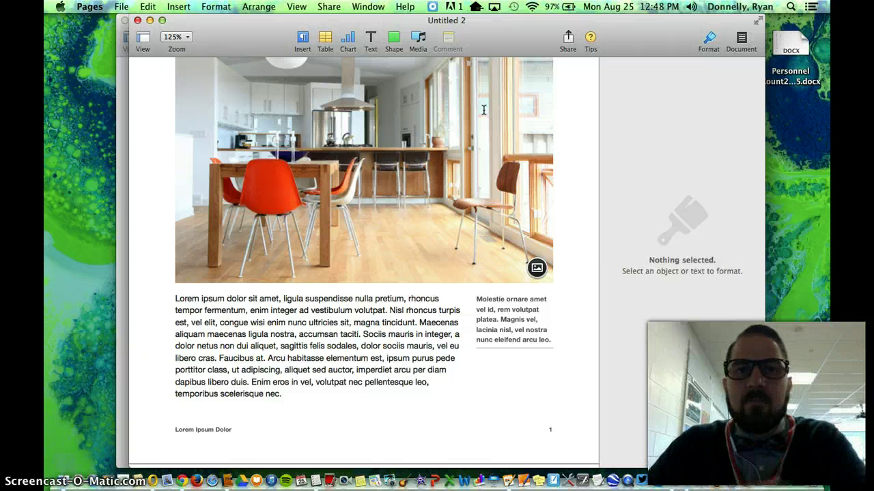
{"action": "scroll", "coordinate": [484, 110], "scroll_direction": "down", "scroll_amount": 2}
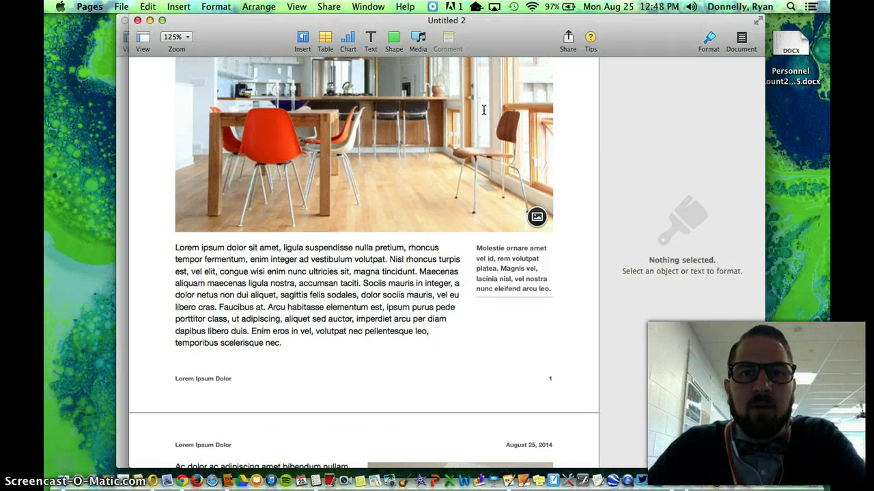
{"action": "scroll", "coordinate": [483, 110], "scroll_direction": "down", "scroll_amount": 13}
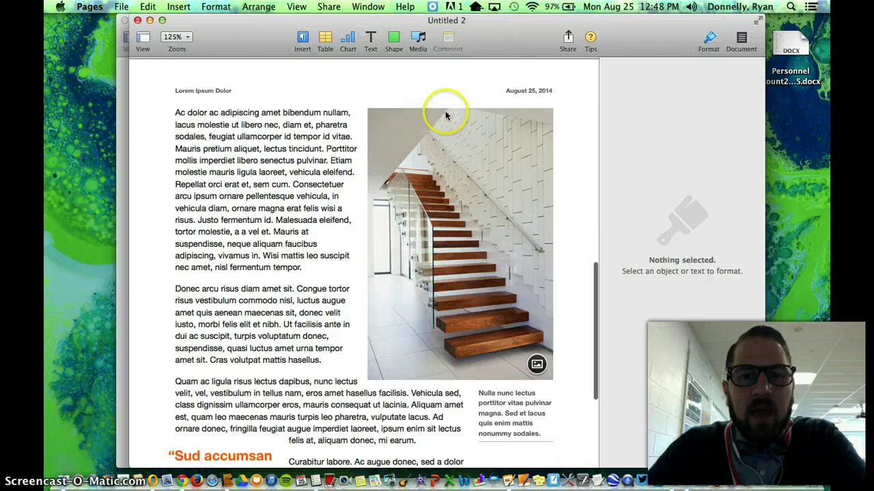
{"action": "scroll", "coordinate": [370, 278], "scroll_direction": "up", "scroll_amount": 15}
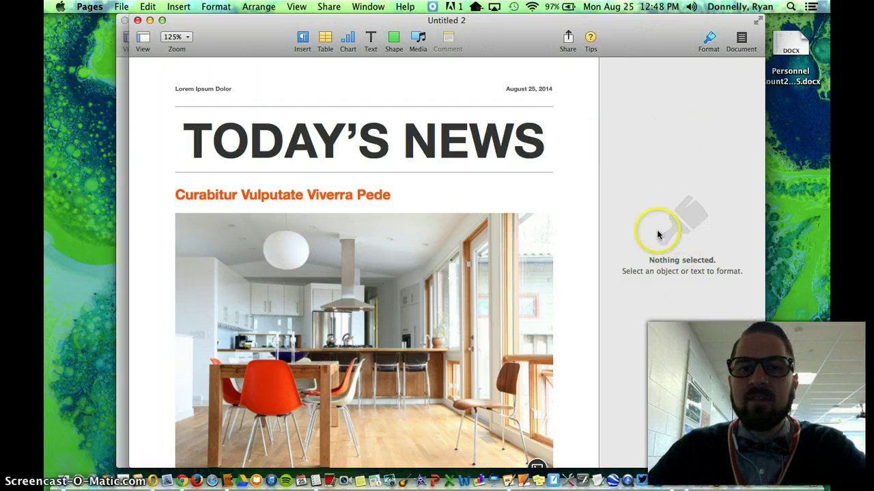
{"action": "left_click", "coordinate": [394, 139]}
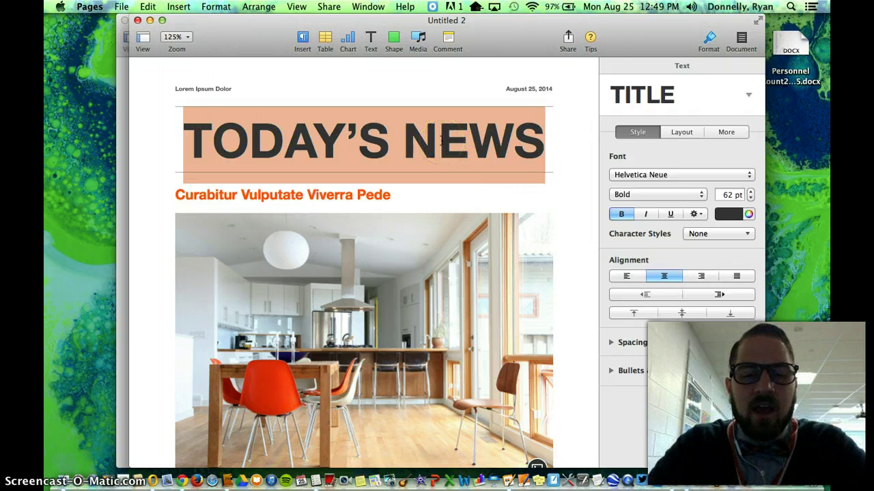
{"action": "type", "text": "RYAN "}
{"action": "type", "text": "DONNELLY"}
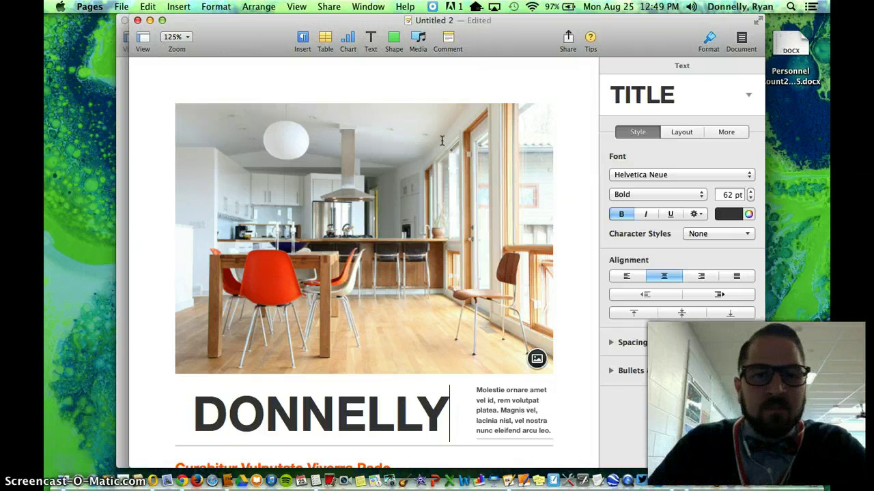
Step: Replace the first name in the newsletter title with "MR." in front of the last name
{"action": "scroll", "coordinate": [442, 140], "scroll_direction": "up", "scroll_amount": 5}
{"action": "left_click", "coordinate": [366, 135]}
{"action": "double_click", "coordinate": [367, 135]}
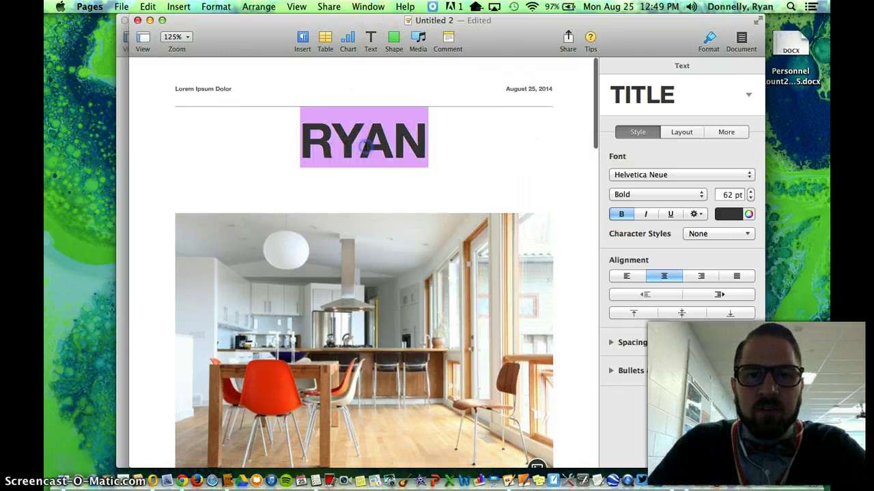
{"action": "type", "text": "MR. DONNELL"}
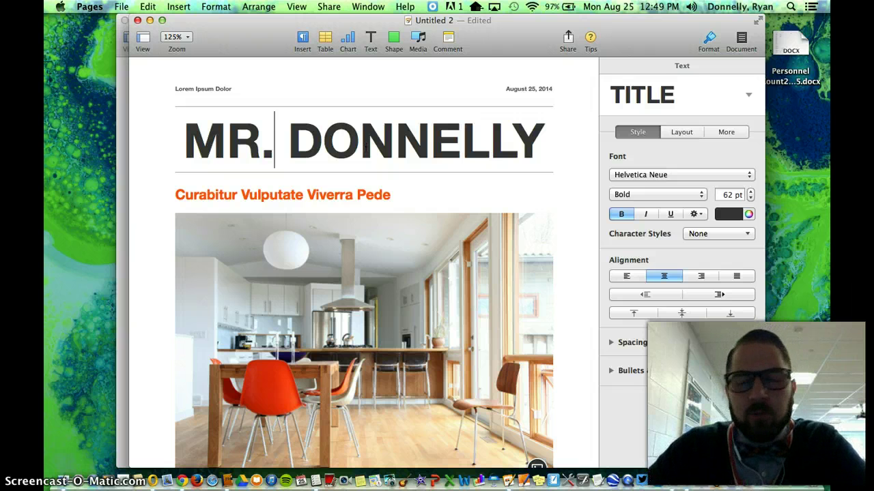
Step: Try smaller font sizes on the whole newsletter title, and return it to 62 pt
{"action": "left_click", "coordinate": [189, 135]}
{"action": "left_click_drag", "start_coordinate": [189, 136], "coordinate": [530, 142]}
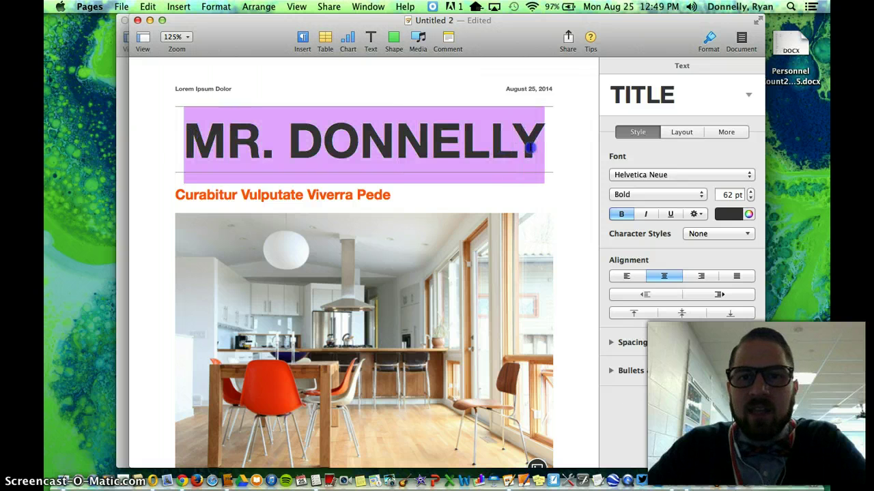
{"action": "left_click", "coordinate": [750, 198]}
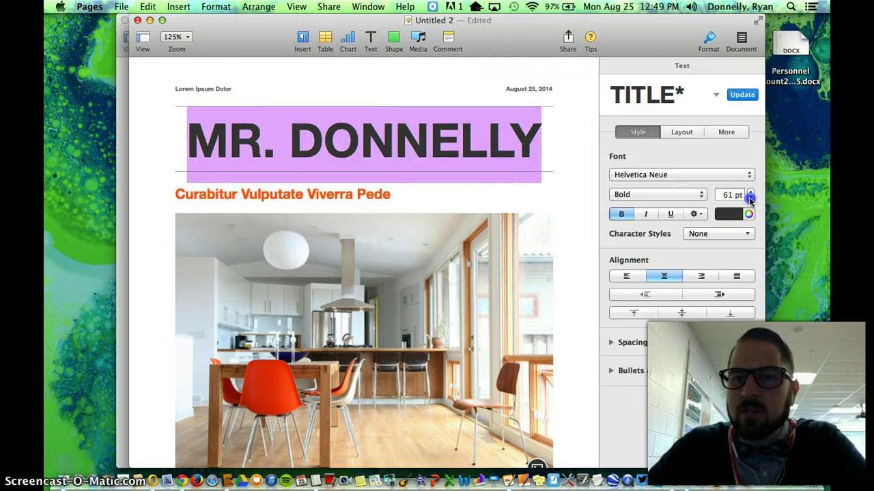
{"action": "left_click", "coordinate": [750, 198]}
{"action": "left_click", "coordinate": [750, 198]}
{"action": "left_click", "coordinate": [750, 191]}
{"action": "left_click", "coordinate": [750, 191]}
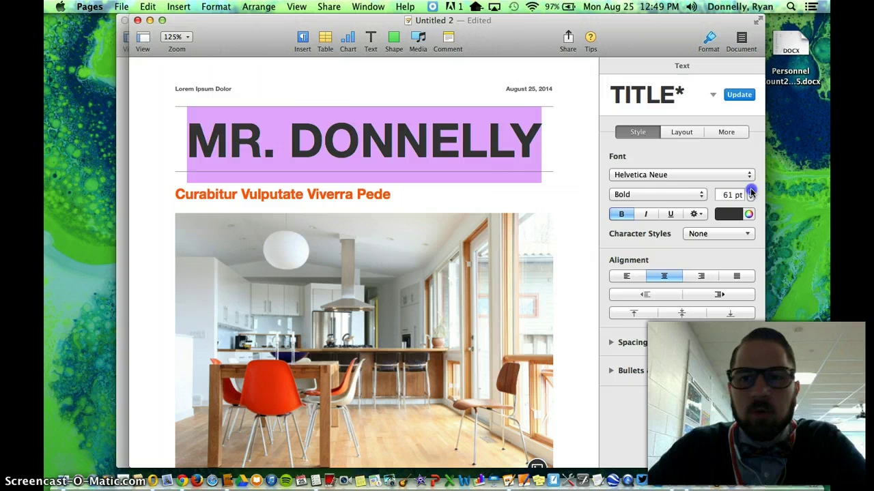
{"action": "left_click", "coordinate": [750, 191]}
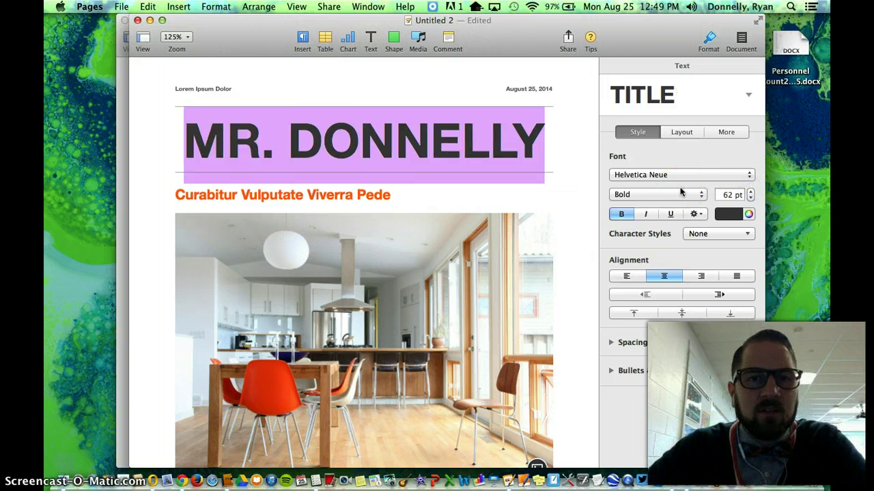
Step: Replace the placeholder body text below the kitchen photo with "Here is where I would write everything that I want my audience to know about myself."
{"action": "left_click", "coordinate": [573, 215]}
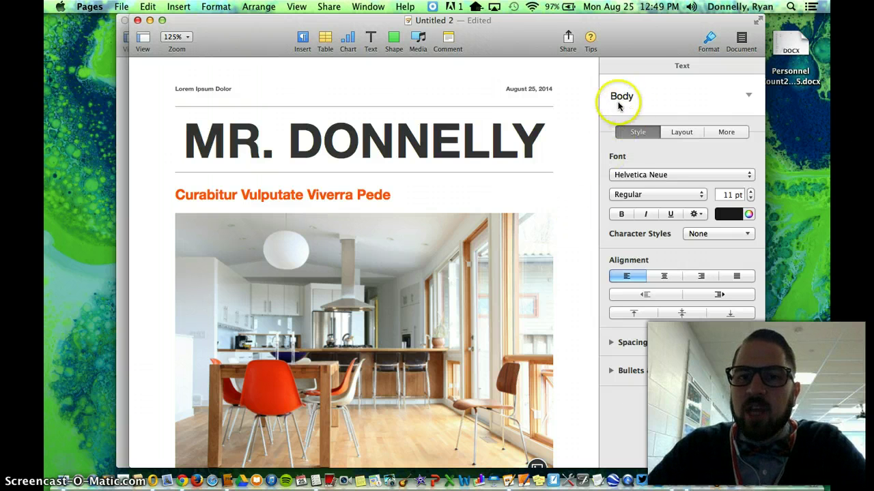
{"action": "scroll", "coordinate": [554, 187], "scroll_direction": "down", "scroll_amount": 5}
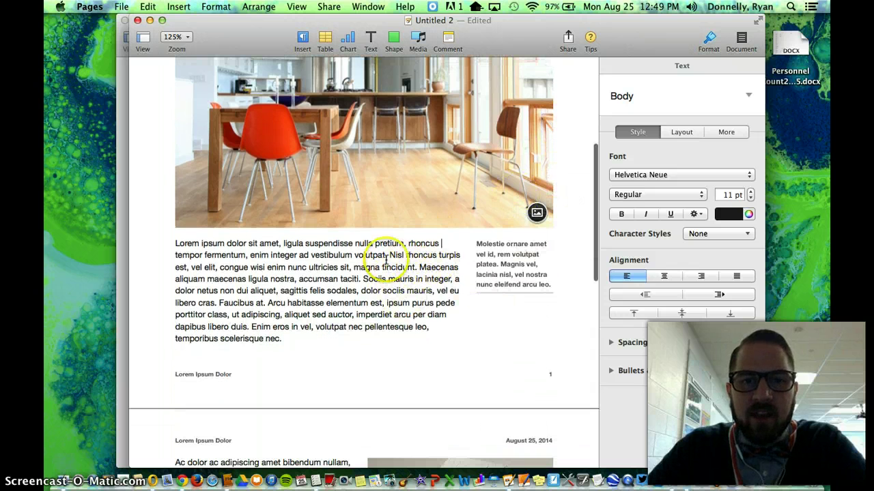
{"action": "key", "text": "super+a"}
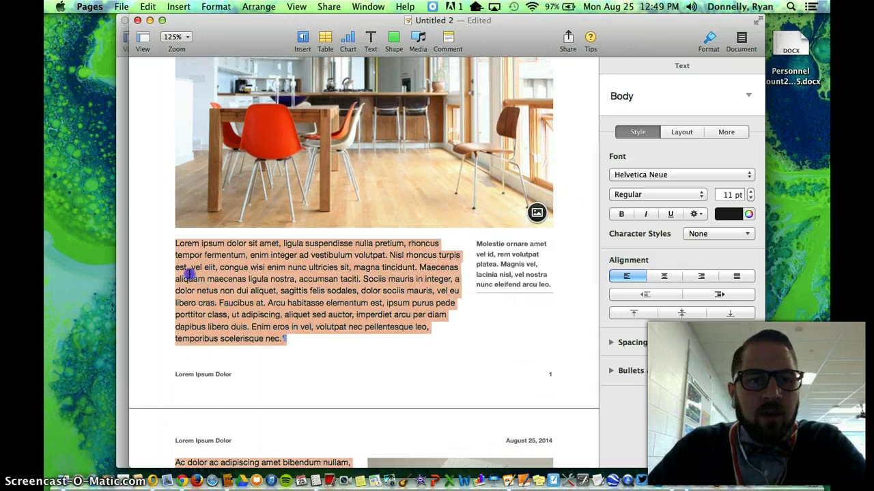
{"action": "type", "text": "H"}
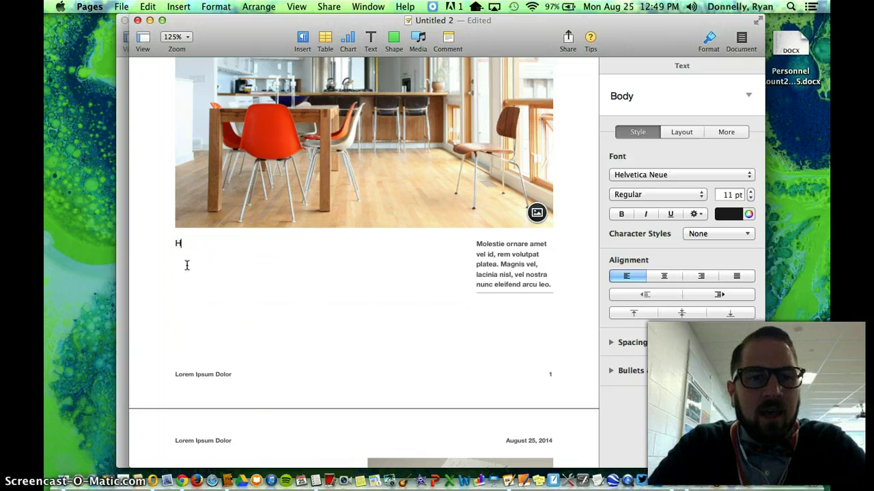
{"action": "type", "text": "ere is where "}
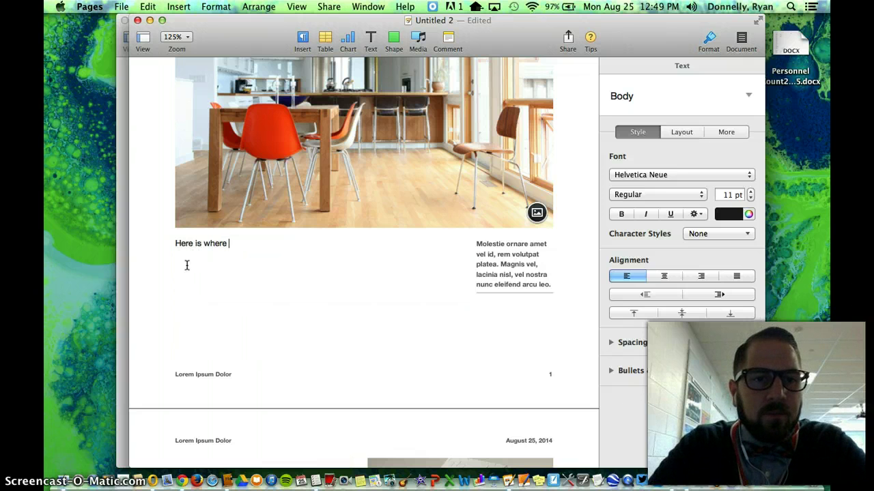
{"action": "type", "text": "I would write "}
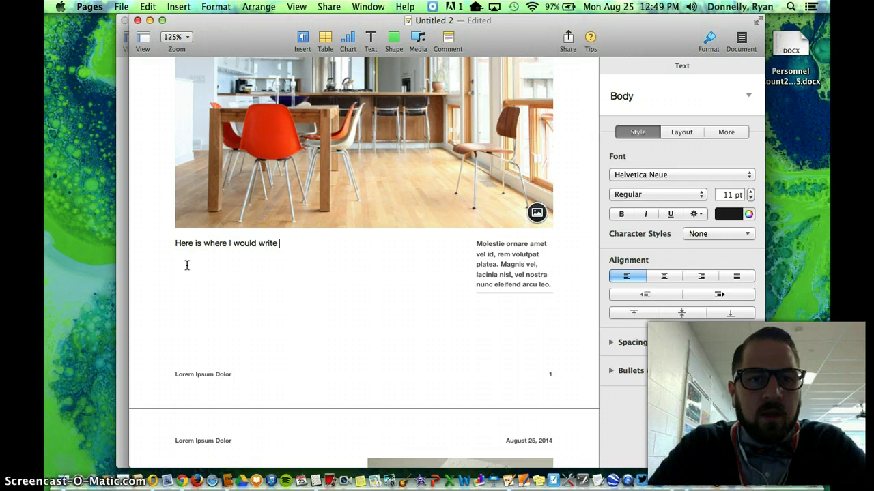
{"action": "type", "text": "everything that I "}
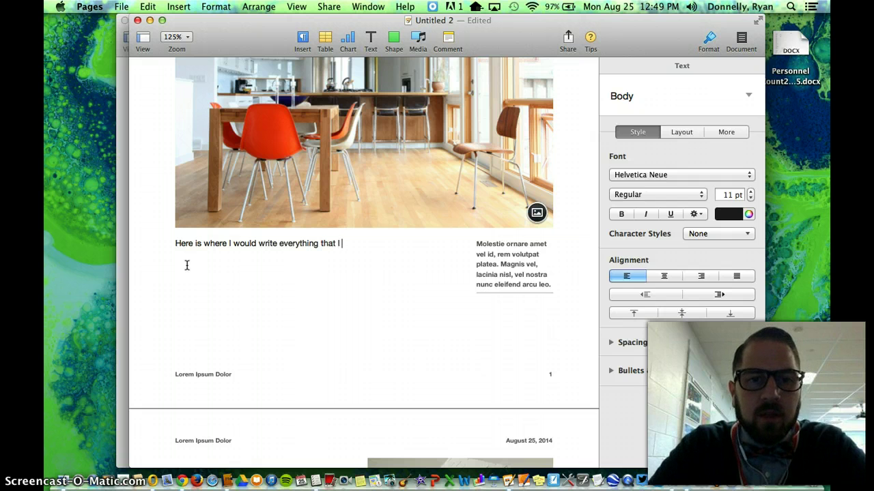
{"action": "type", "text": "want my audie"}
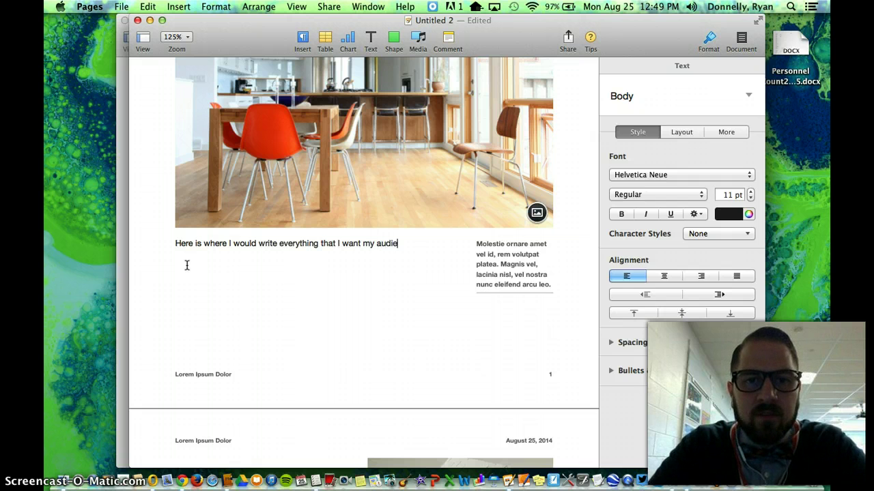
{"action": "type", "text": "nce to know about m"}
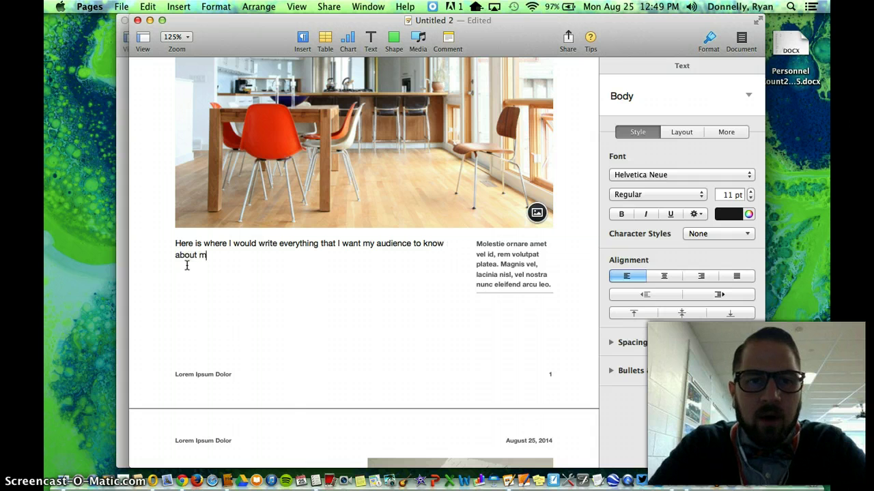
{"action": "type", "text": "yself."}
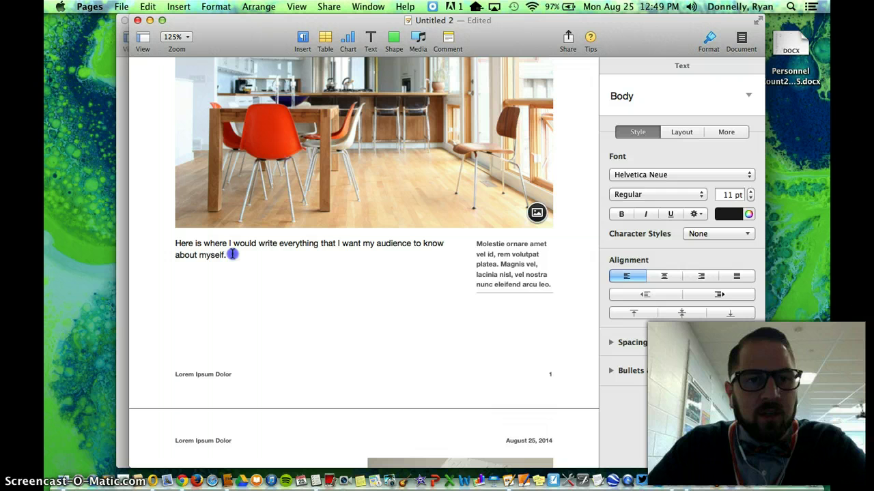
Step: Try the Giddyup Std, DIN Alternate and Chalkboard fonts on the whole body sentence below the photo
{"action": "left_click_drag", "start_coordinate": [232, 254], "coordinate": [175, 242]}
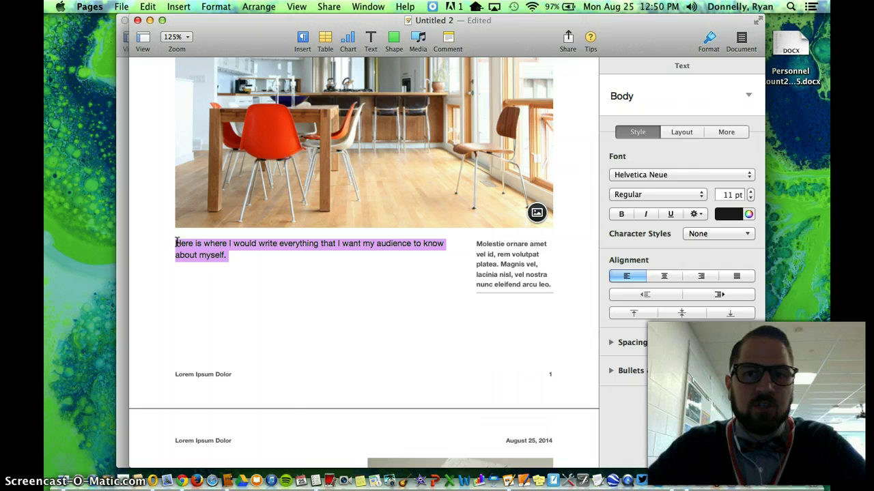
{"action": "left_click", "coordinate": [655, 176]}
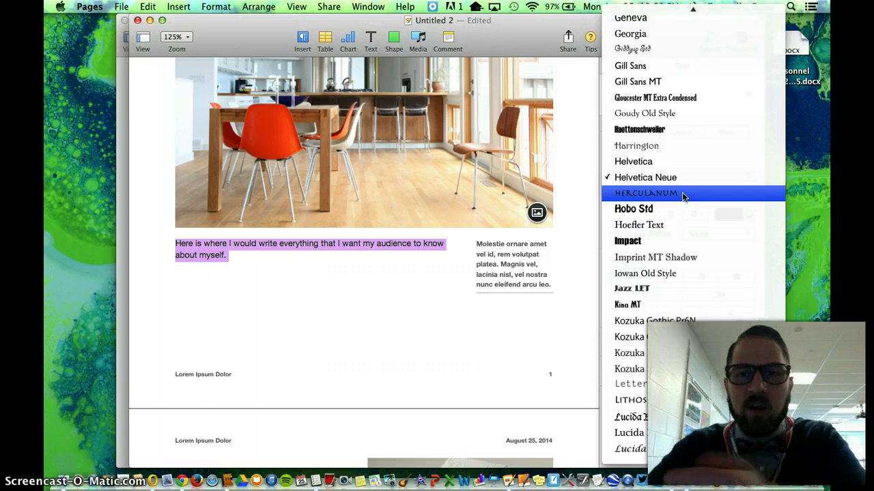
{"action": "left_click", "coordinate": [648, 49]}
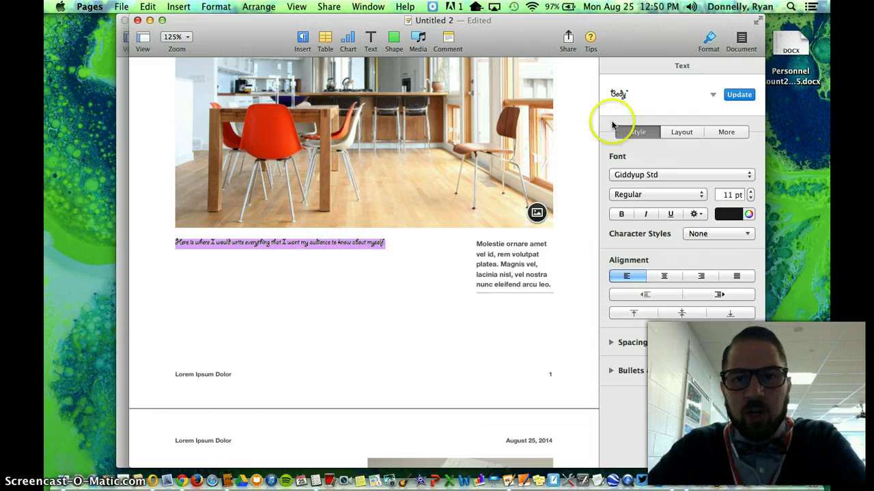
{"action": "left_click", "coordinate": [634, 174]}
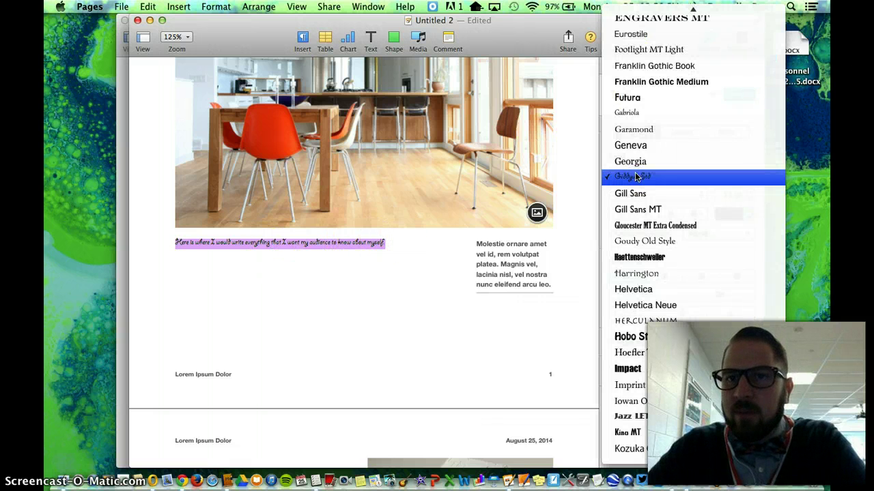
{"action": "scroll", "coordinate": [634, 176], "scroll_direction": "up", "scroll_amount": 5}
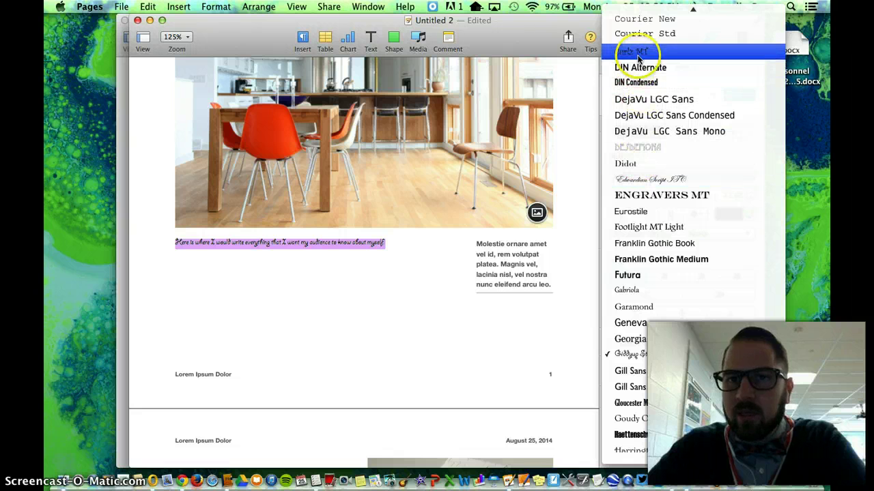
{"action": "left_click", "coordinate": [658, 69]}
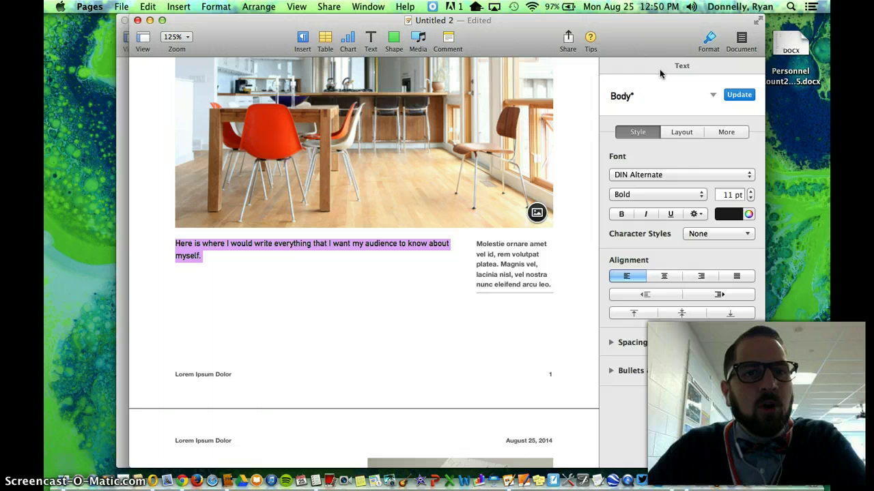
{"action": "left_click", "coordinate": [691, 175]}
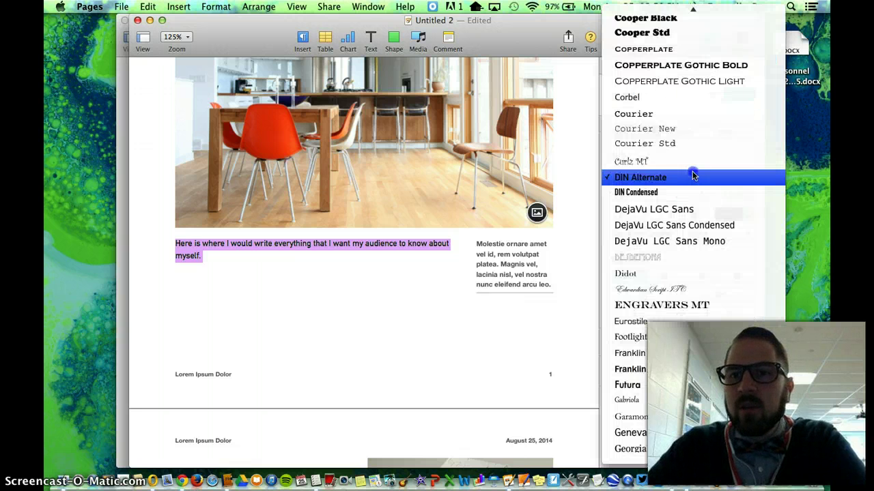
{"action": "scroll", "coordinate": [689, 174], "scroll_direction": "up", "scroll_amount": 10}
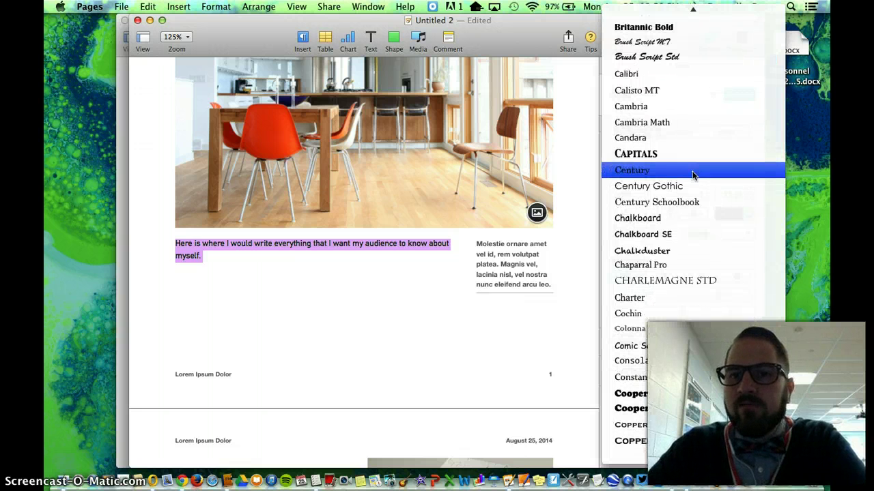
{"action": "left_click", "coordinate": [669, 218]}
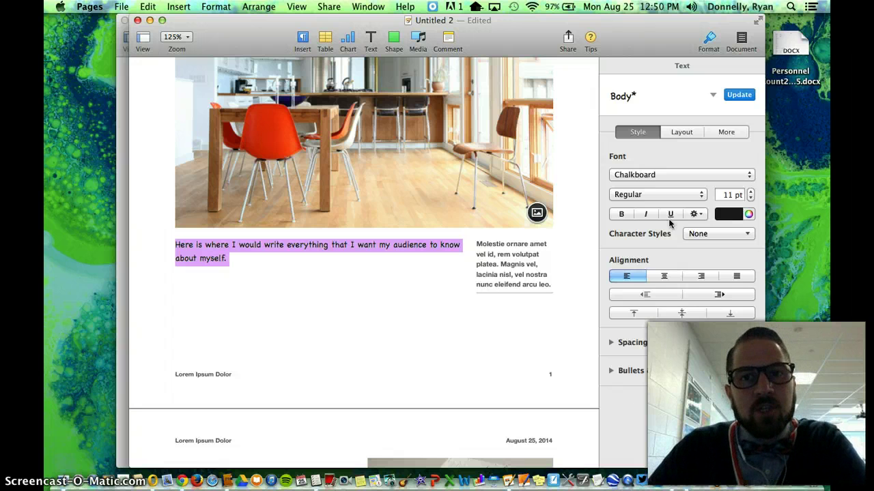
Step: Set the font of the whole body sentence to Futura and deselect the text
{"action": "left_click", "coordinate": [691, 175]}
{"action": "scroll", "coordinate": [692, 175], "scroll_direction": "down", "scroll_amount": 4}
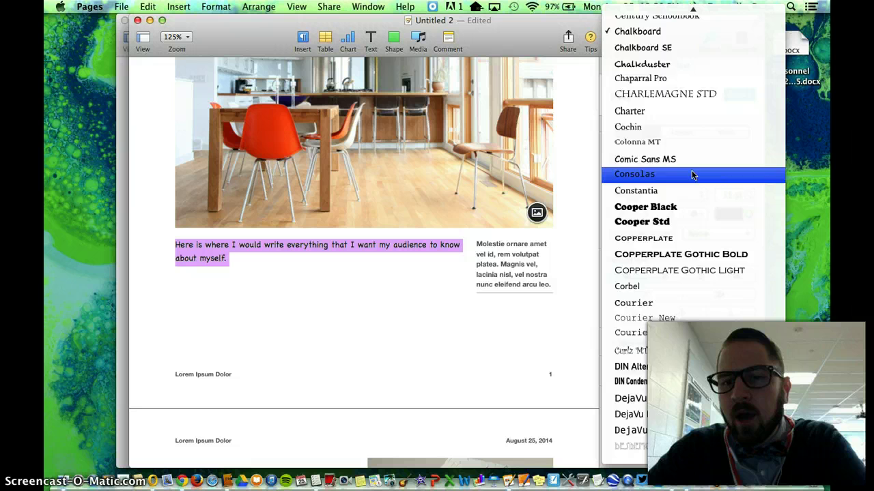
{"action": "scroll", "coordinate": [692, 176], "scroll_direction": "down", "scroll_amount": 8}
{"action": "scroll", "coordinate": [690, 175], "scroll_direction": "up", "scroll_amount": 2}
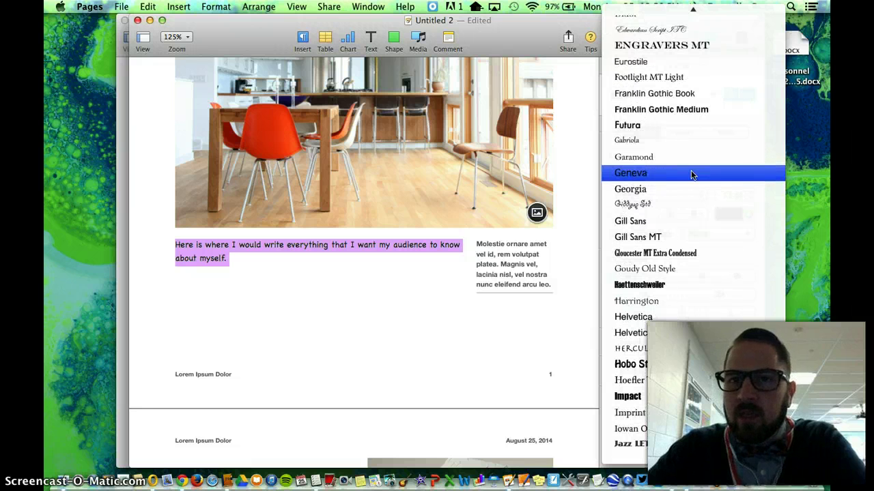
{"action": "left_click", "coordinate": [609, 130]}
{"action": "left_click", "coordinate": [613, 131]}
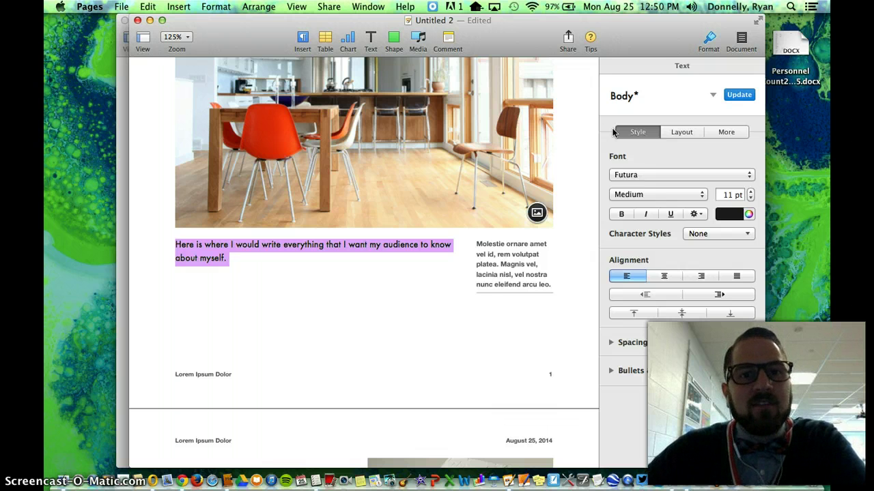
{"action": "left_click", "coordinate": [238, 257]}
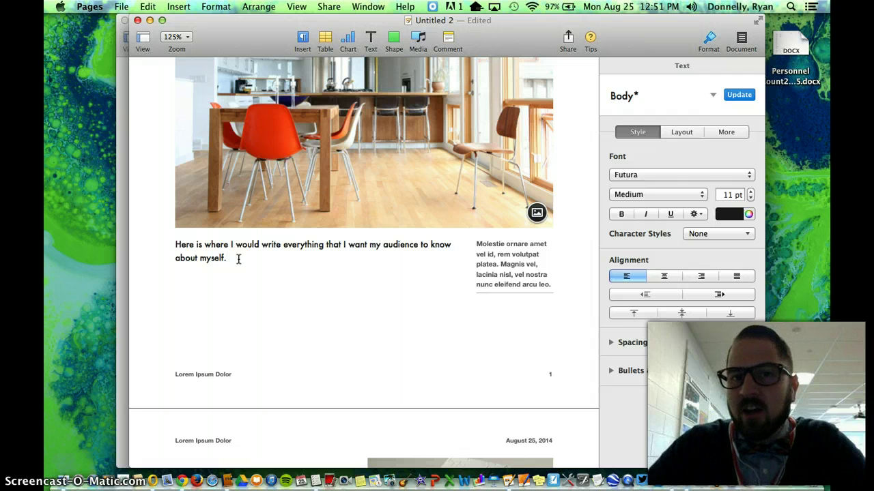
Step: Compare the formatting options offered for the kitchen photo with those offered for the body sentence
{"action": "scroll", "coordinate": [235, 221], "scroll_direction": "up", "scroll_amount": 3}
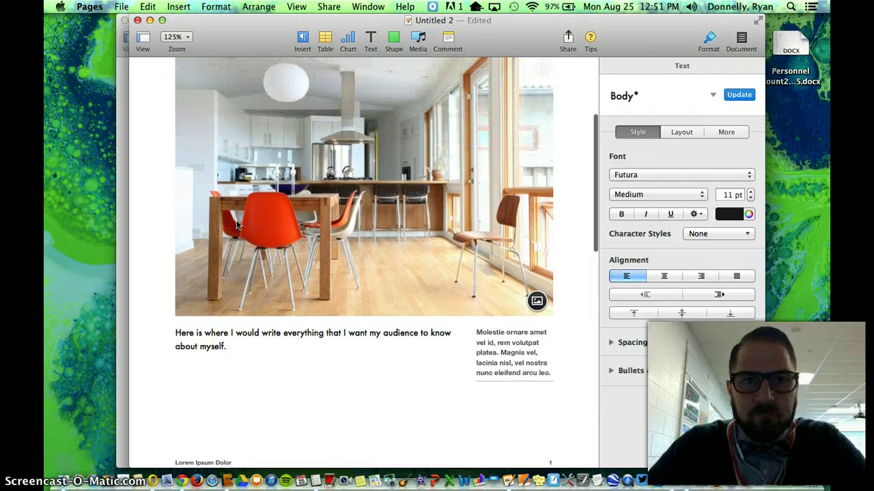
{"action": "scroll", "coordinate": [235, 224], "scroll_direction": "up", "scroll_amount": 3}
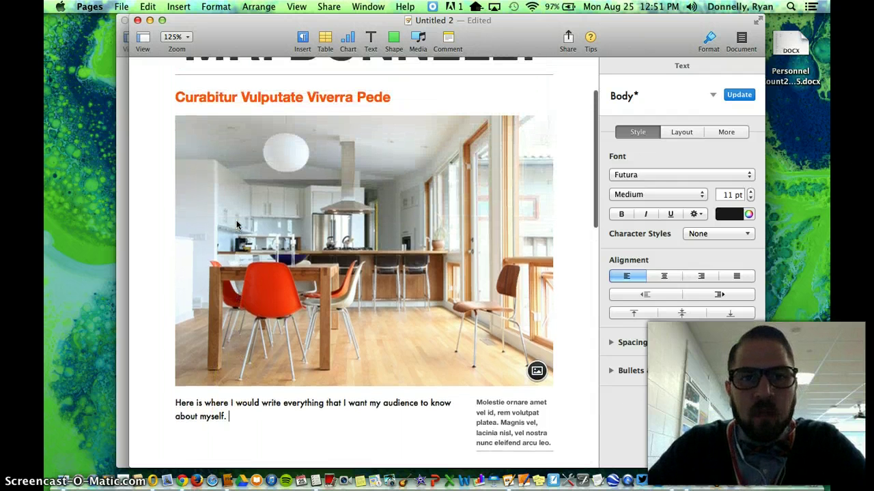
{"action": "left_click", "coordinate": [343, 213]}
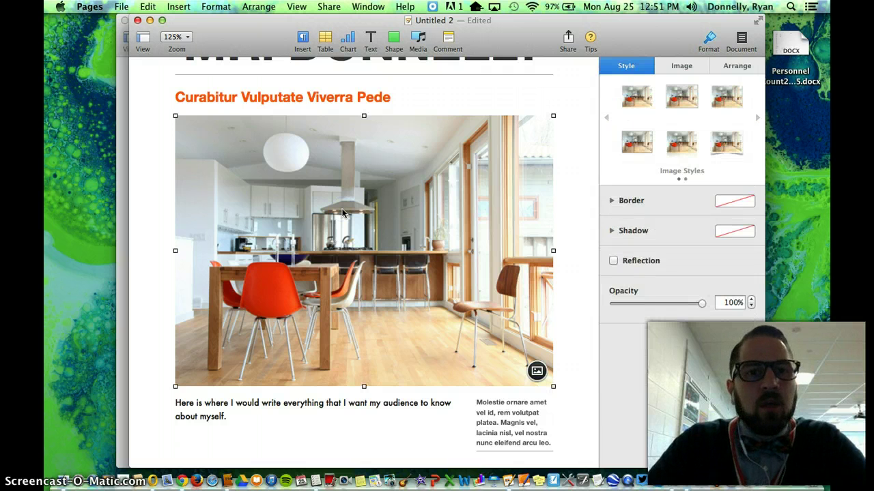
{"action": "left_click", "coordinate": [351, 213]}
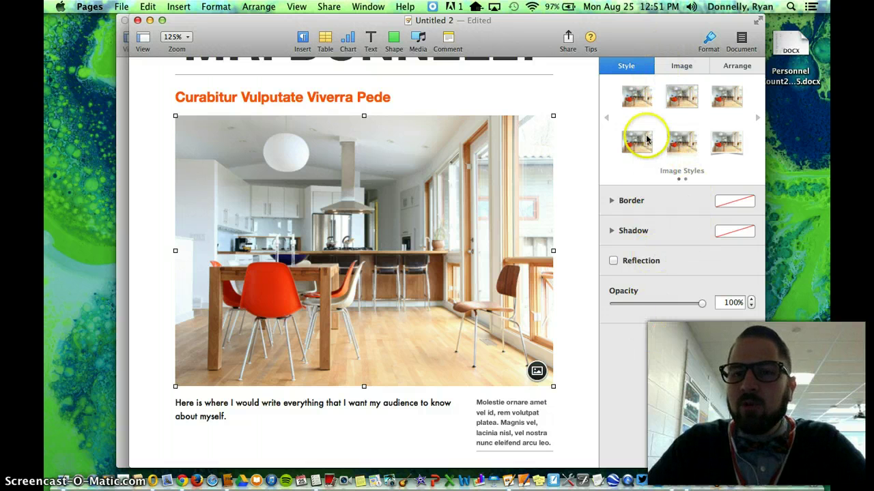
{"action": "left_click", "coordinate": [293, 414]}
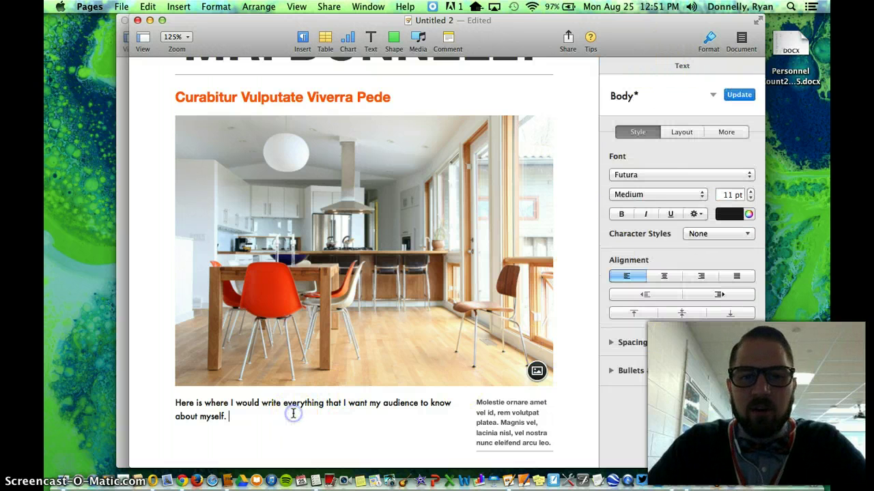
Step: Switch to Photo Booth and take a new photo for the newsletter
{"action": "left_click", "coordinate": [358, 208]}
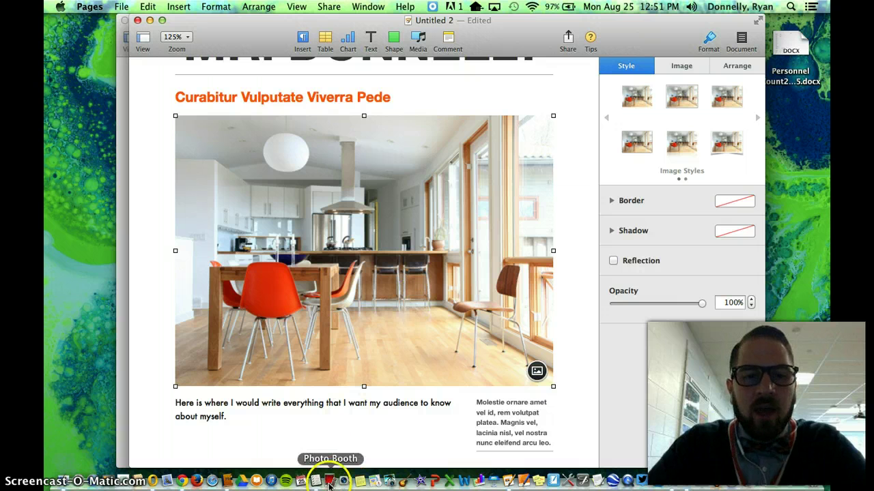
{"action": "left_click", "coordinate": [329, 481]}
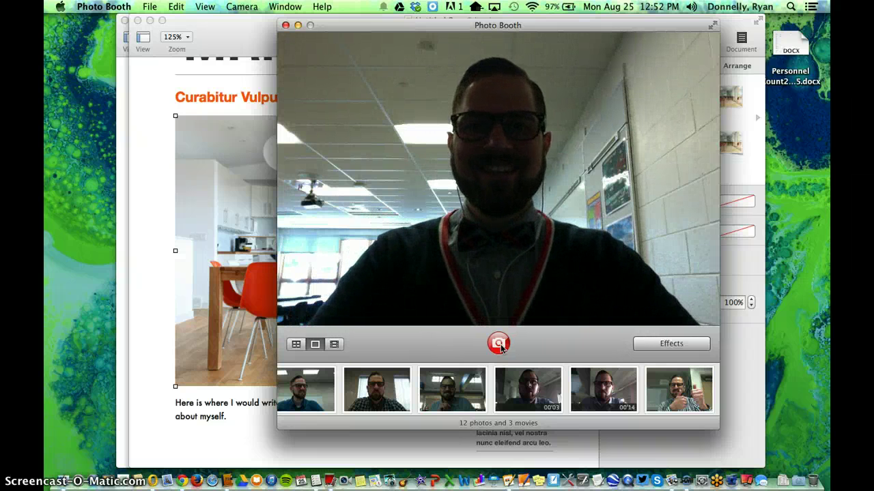
{"action": "left_click", "coordinate": [499, 343]}
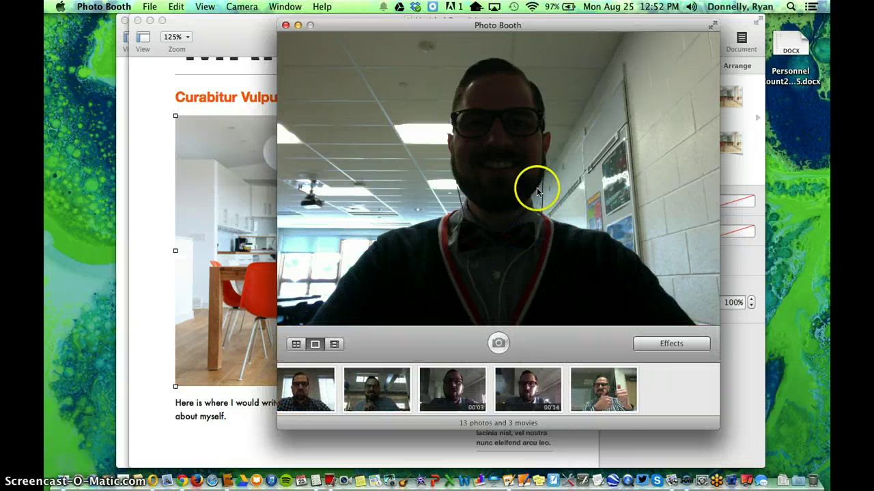
Step: Replace the newsletter's kitchen photo with the newly taken Photo Booth picture, and return to the Pages document
{"action": "left_click_drag", "start_coordinate": [519, 25], "coordinate": [617, 25]}
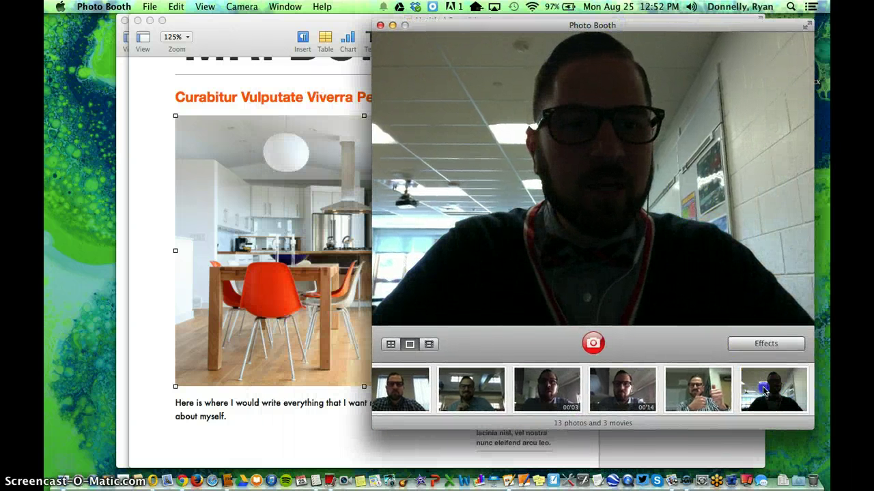
{"action": "left_click_drag", "start_coordinate": [763, 391], "coordinate": [295, 209]}
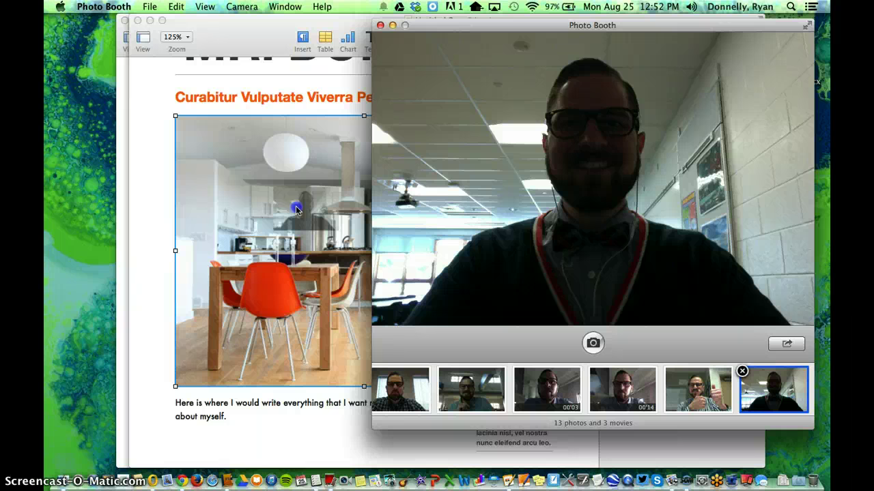
{"action": "left_click_drag", "start_coordinate": [296, 210], "coordinate": [295, 205]}
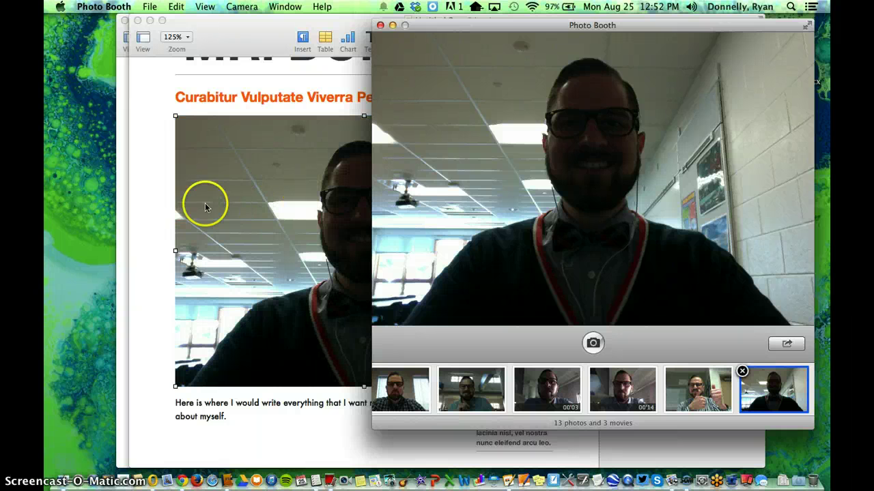
{"action": "left_click", "coordinate": [146, 183]}
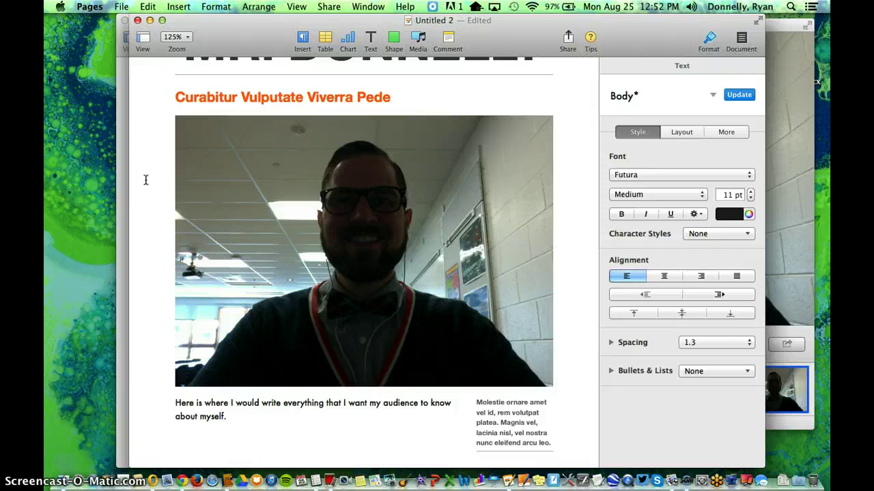
Step: Replace the orange placeholder subheading above the photo with "STEM at Paradise and Salisbury Elementary"
{"action": "left_click", "coordinate": [192, 95]}
{"action": "triple_click", "coordinate": [275, 97]}
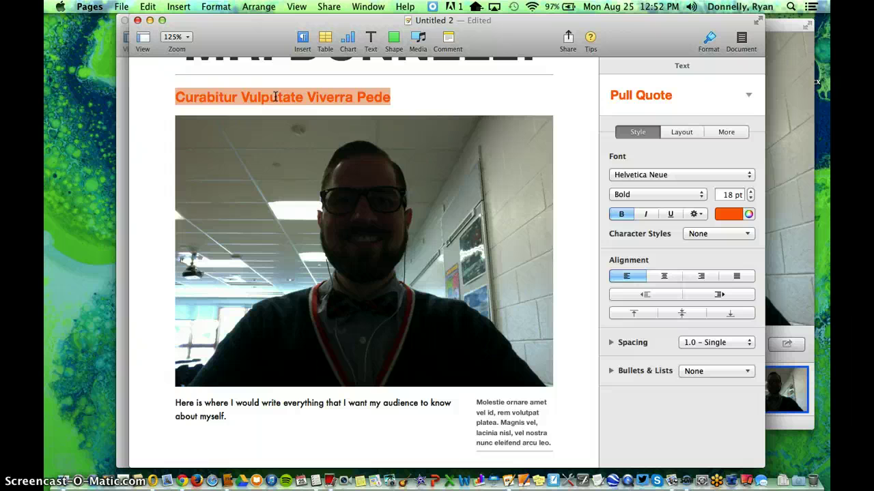
{"action": "type", "text": "STEM"}
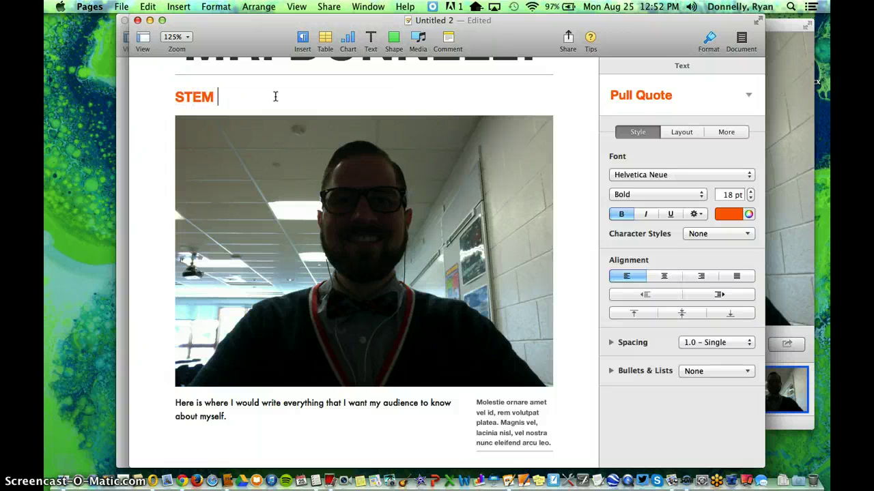
{"action": "type", "text": " at Paradise and Sali"}
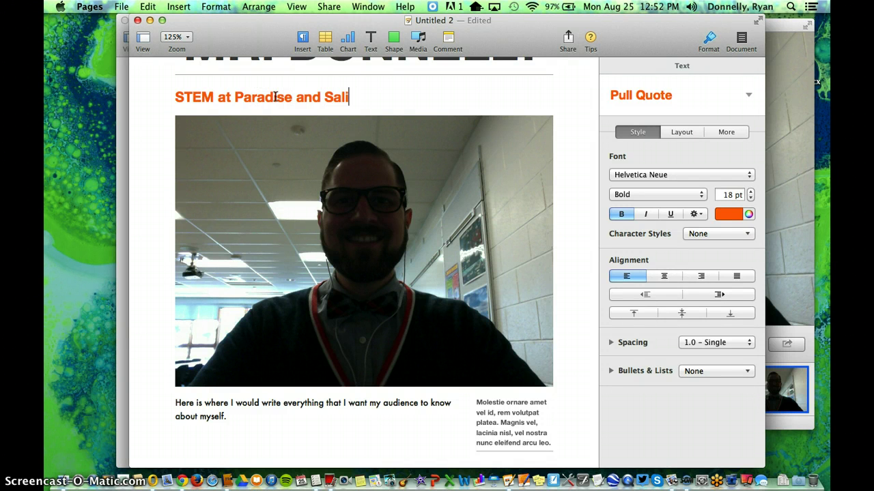
{"action": "type", "text": "sbury Elementary"}
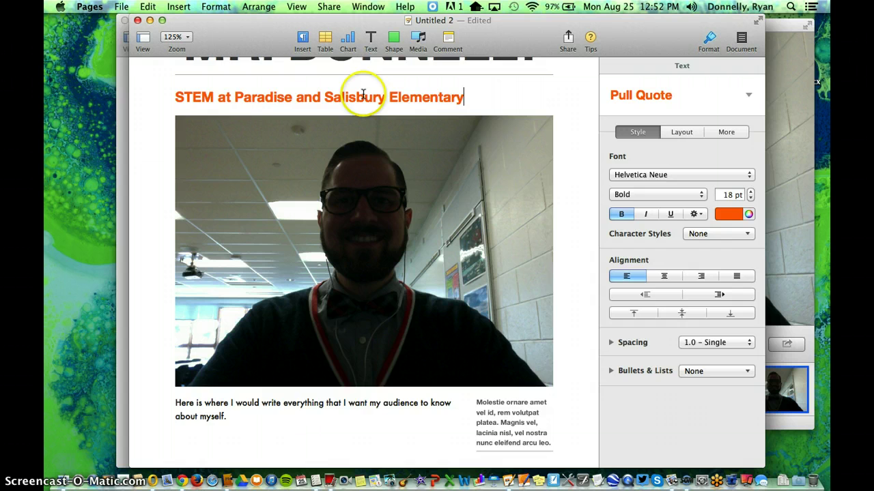
Step: Review the remaining placeholders on both newsletter pages, and check the text formatting of the title and the orange subheading
{"action": "scroll", "coordinate": [363, 91], "scroll_direction": "down", "scroll_amount": 5}
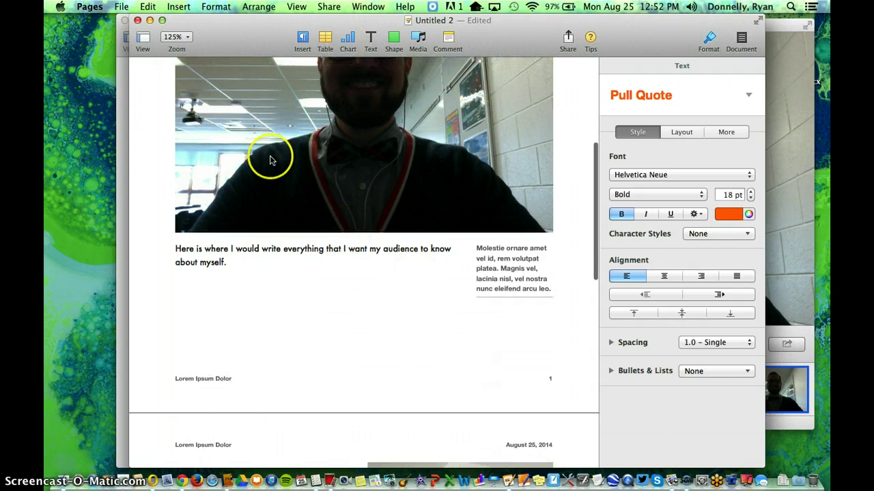
{"action": "scroll", "coordinate": [341, 312], "scroll_direction": "down", "scroll_amount": 10}
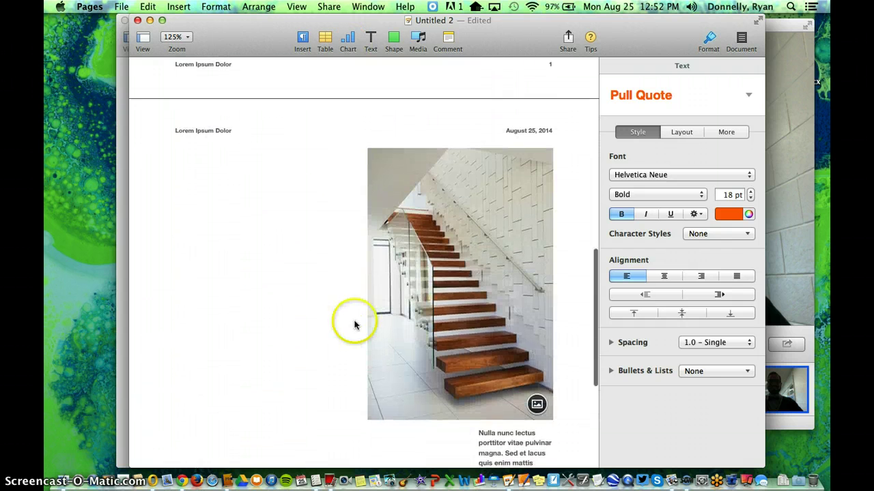
{"action": "scroll", "coordinate": [406, 389], "scroll_direction": "down", "scroll_amount": 5}
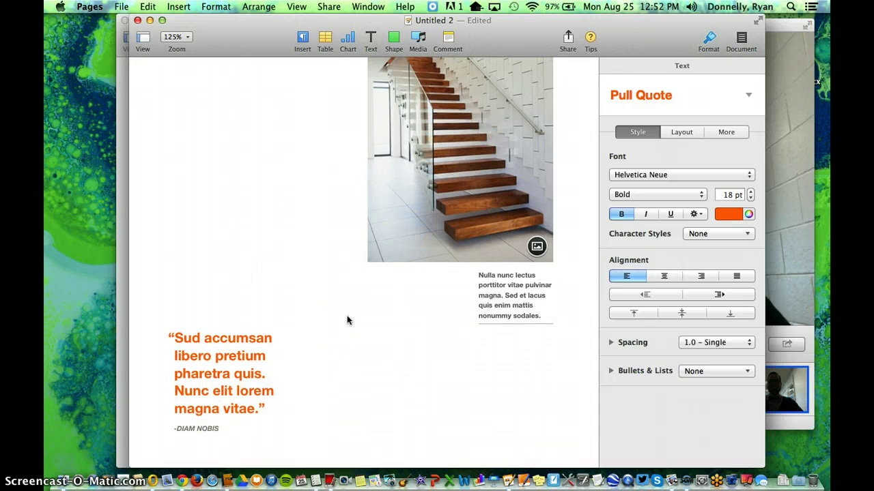
{"action": "scroll", "coordinate": [346, 316], "scroll_direction": "up", "scroll_amount": 15}
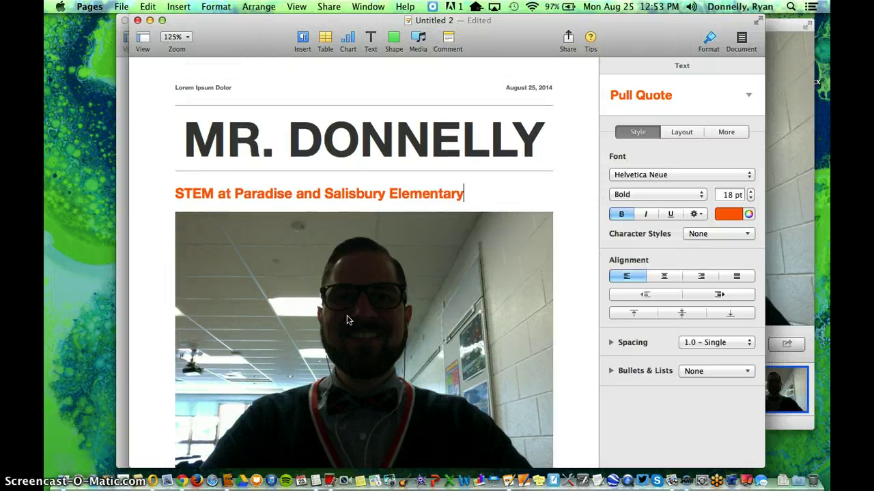
{"action": "left_click", "coordinate": [363, 162]}
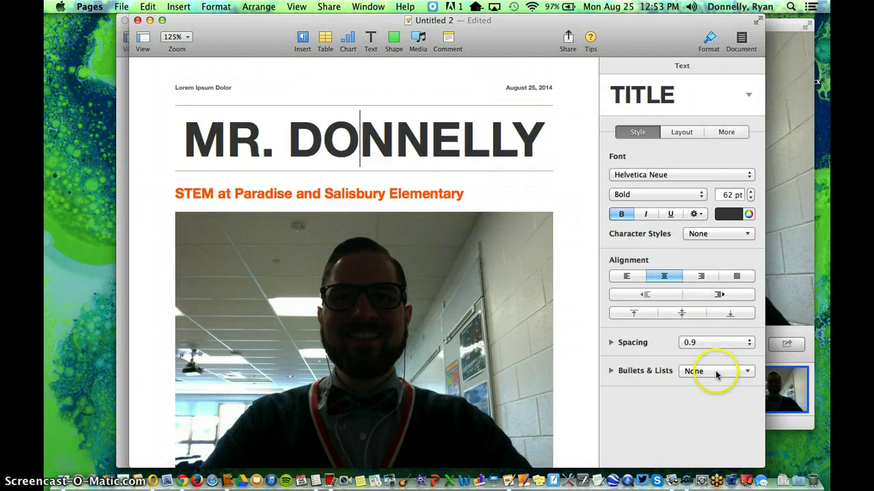
{"action": "left_click", "coordinate": [413, 196]}
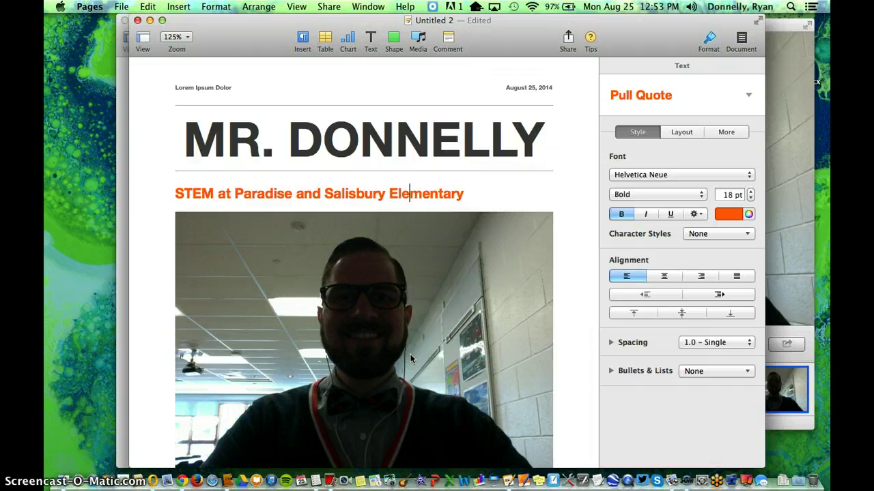
{"action": "scroll", "coordinate": [382, 299], "scroll_direction": "down", "scroll_amount": 2}
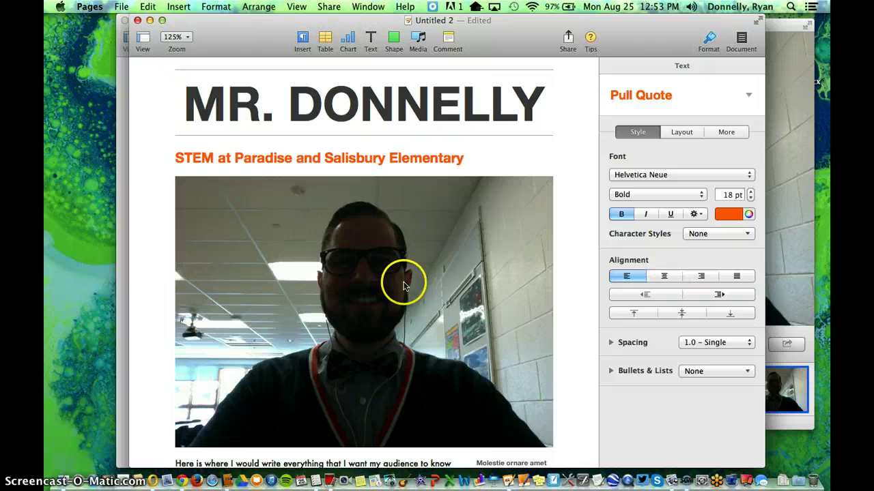
{"action": "scroll", "coordinate": [408, 290], "scroll_direction": "down", "scroll_amount": 5}
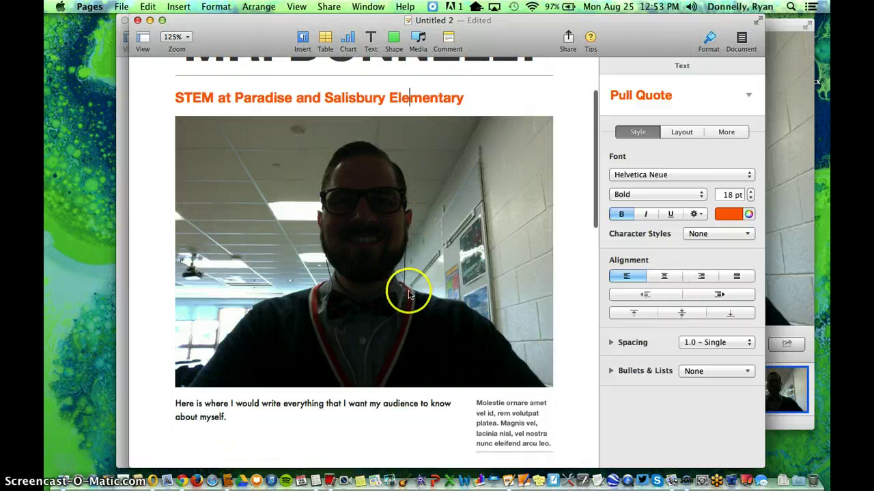